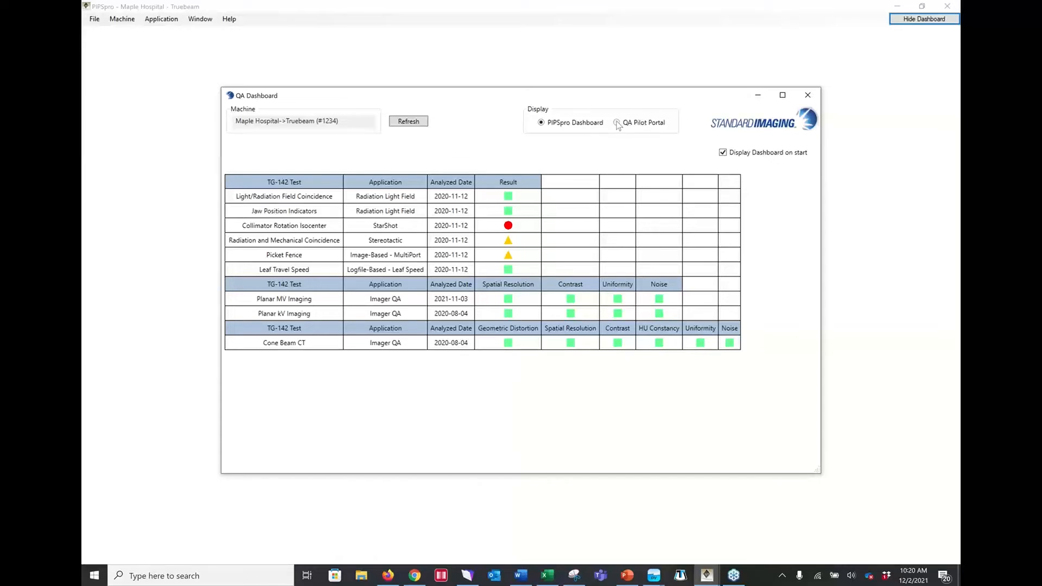
In the QA Pilot Portal, select all tests except Light/Radiation Field Coincidence and Jaw Position Indicators; return to the PIPSpro Dashboard and close the QA Dashboard
click(617, 122)
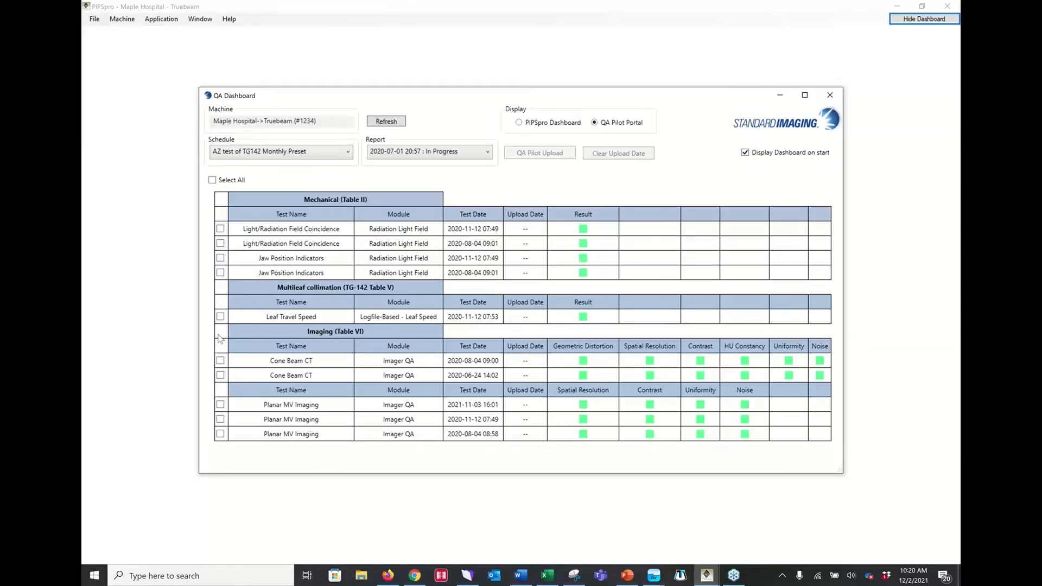
click(213, 180)
click(220, 229)
click(219, 257)
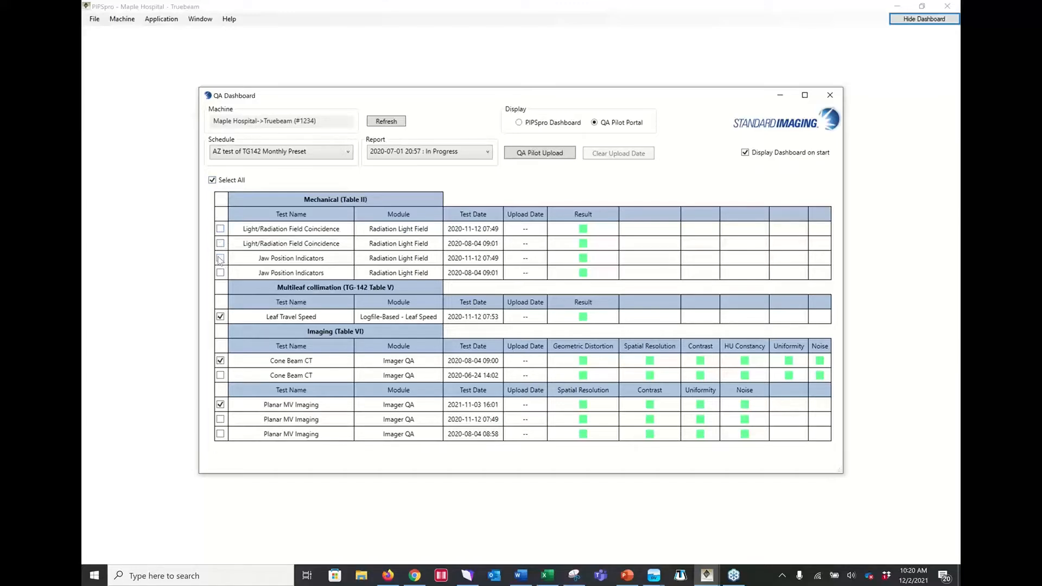
click(547, 124)
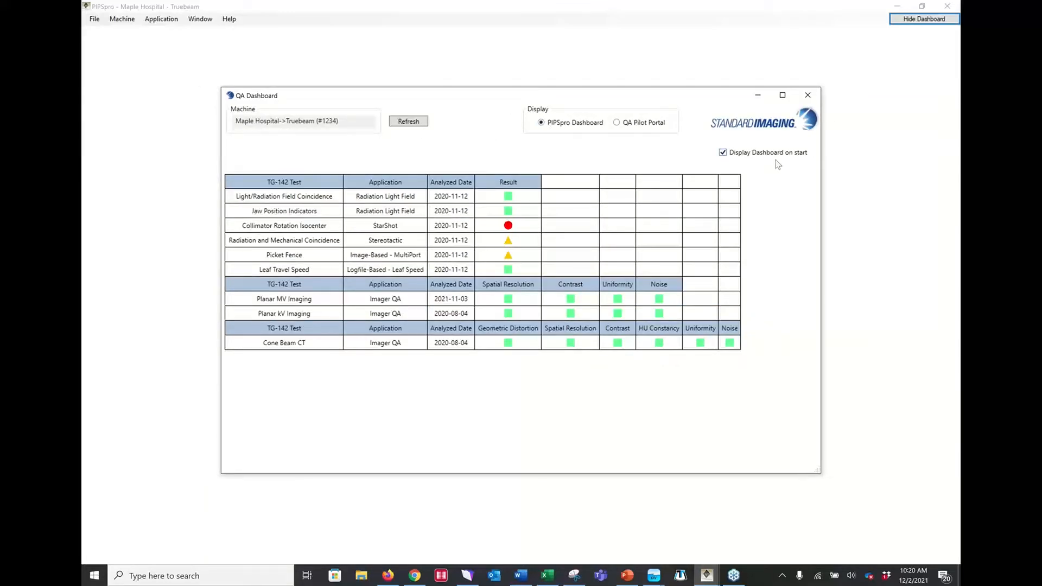
click(807, 95)
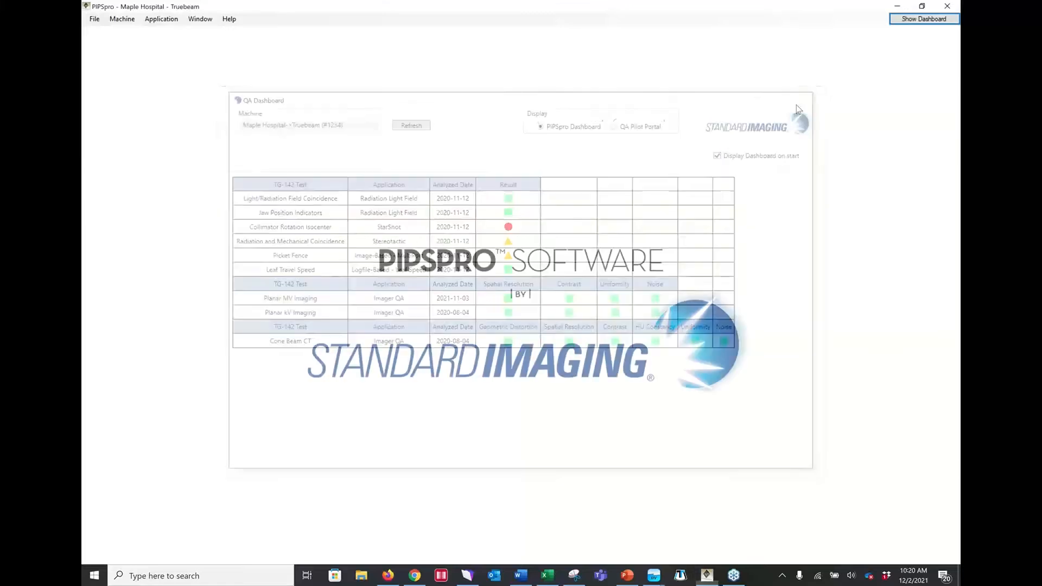
Review the System Manager's division, department, user, linac, threshold and phantom settings, and close it
click(94, 19)
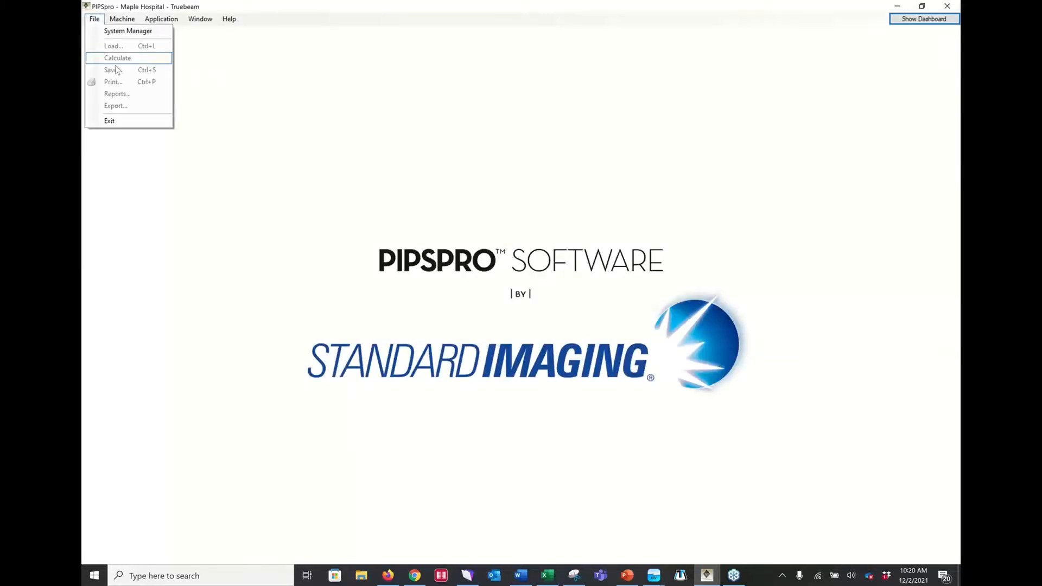
click(128, 31)
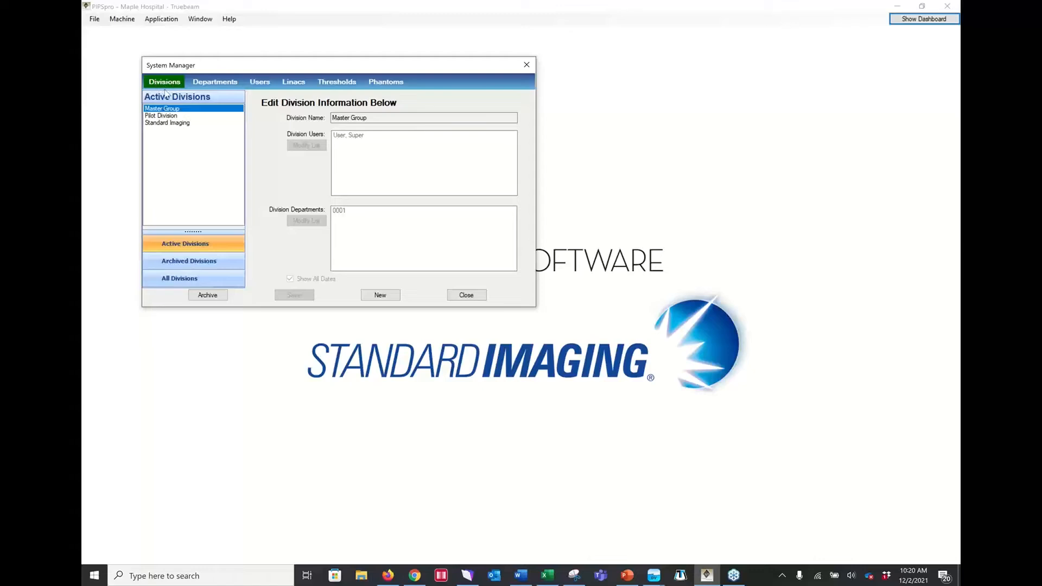
click(215, 83)
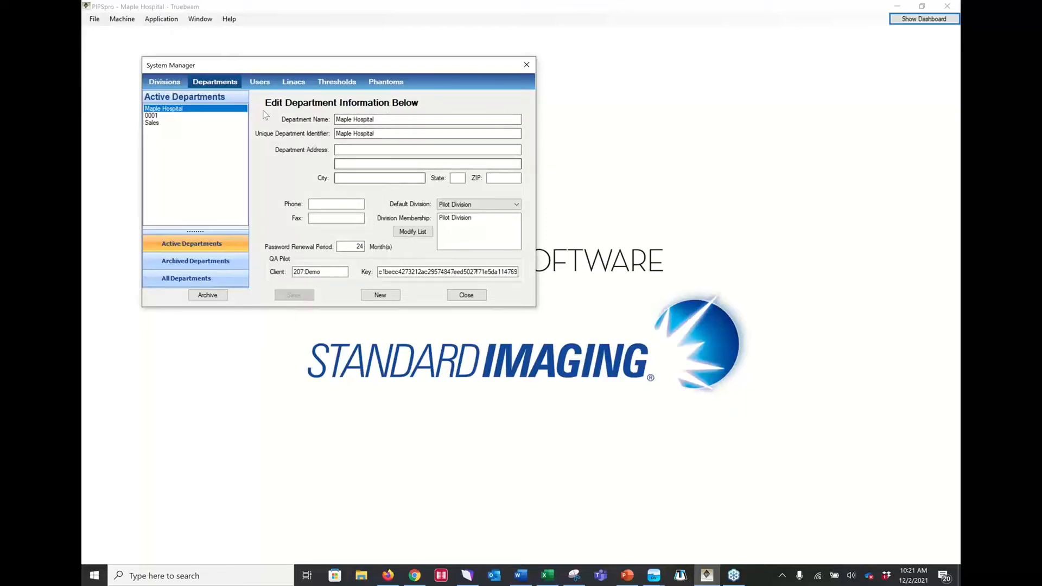
click(259, 81)
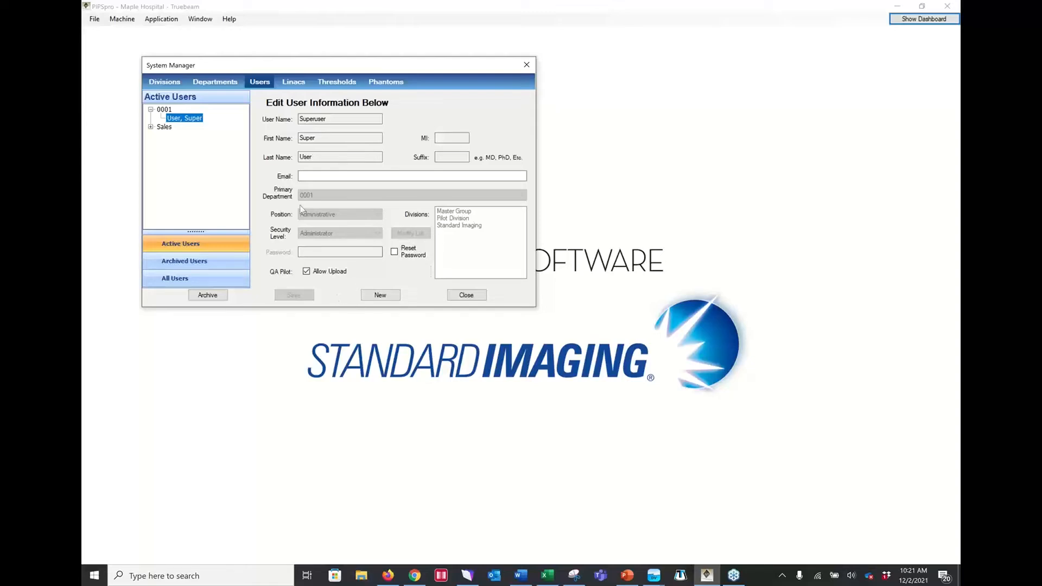
click(294, 82)
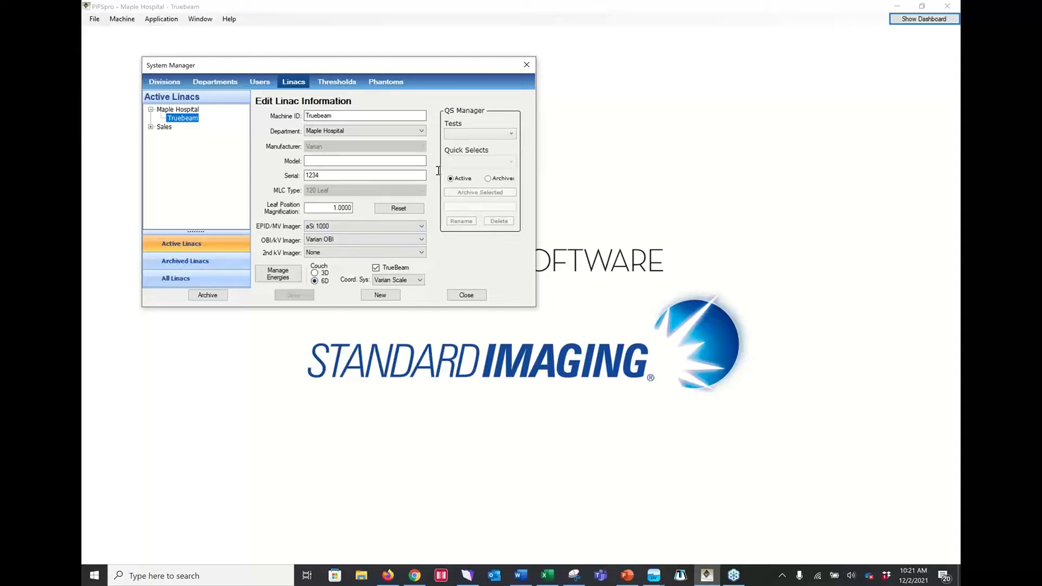
click(337, 81)
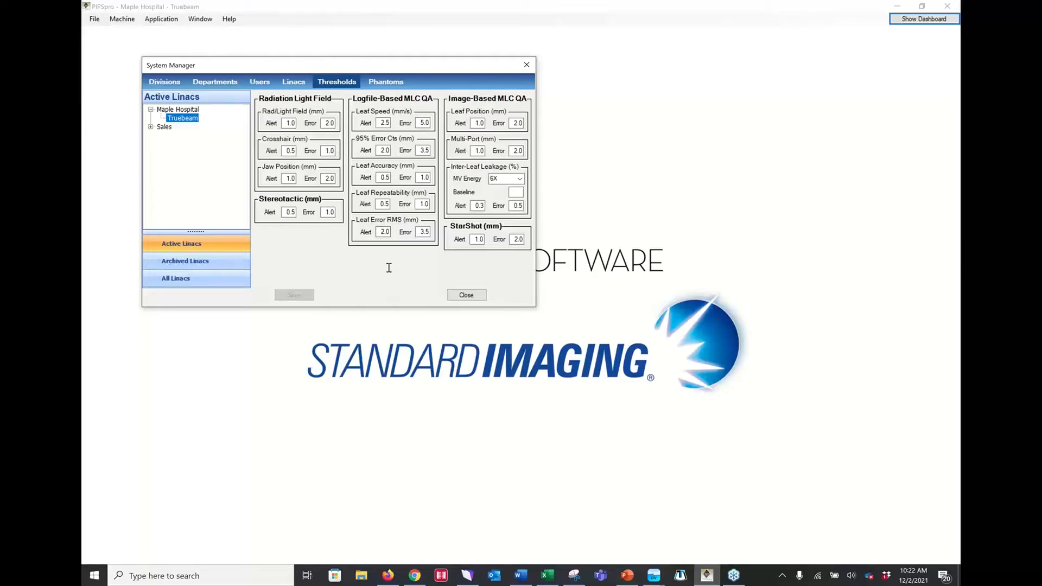
click(381, 85)
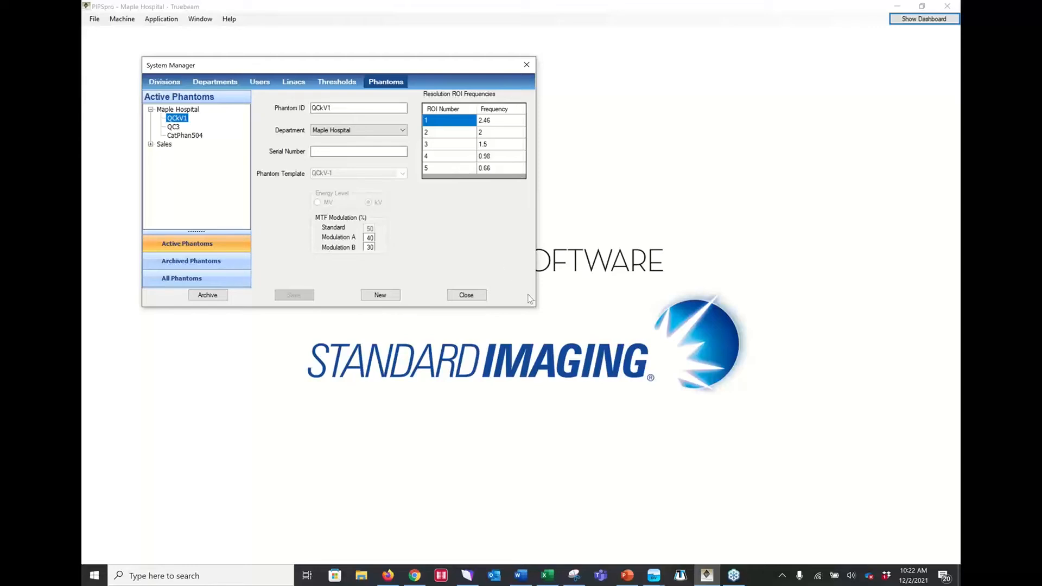
click(472, 299)
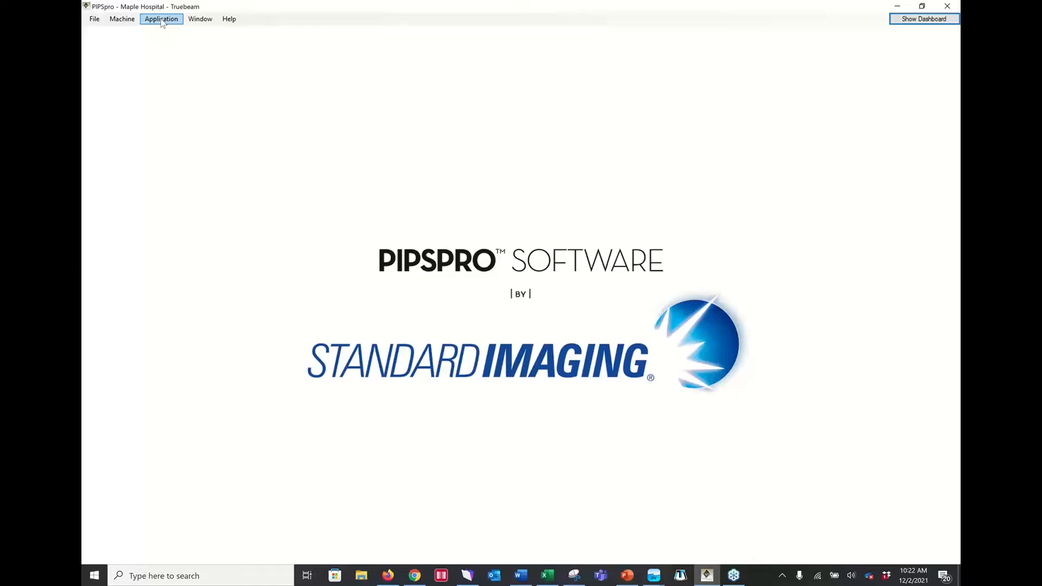
Open the Imager QA application and choose the QC3 quick-select configuration
click(161, 20)
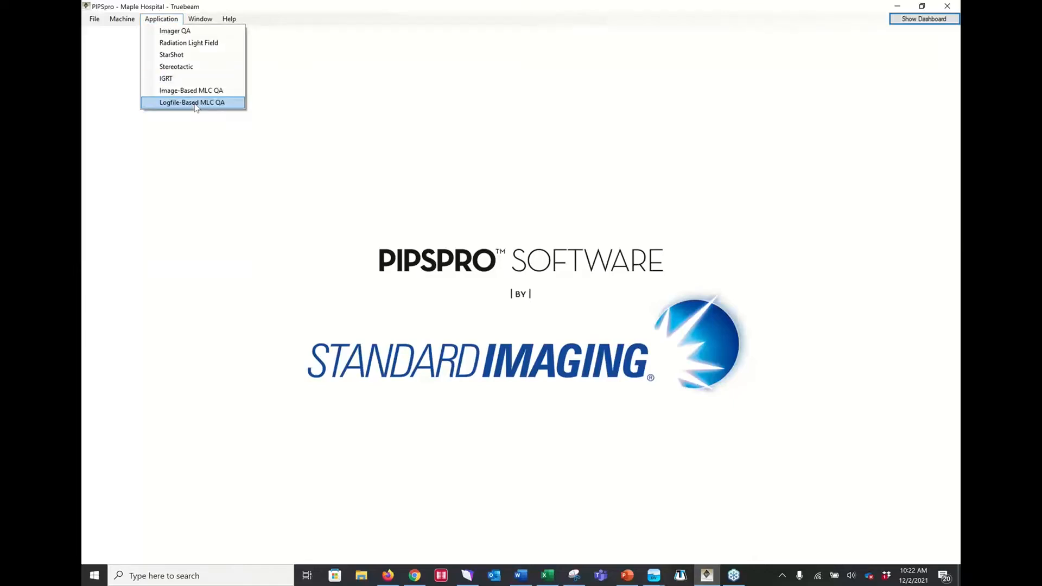
click(206, 31)
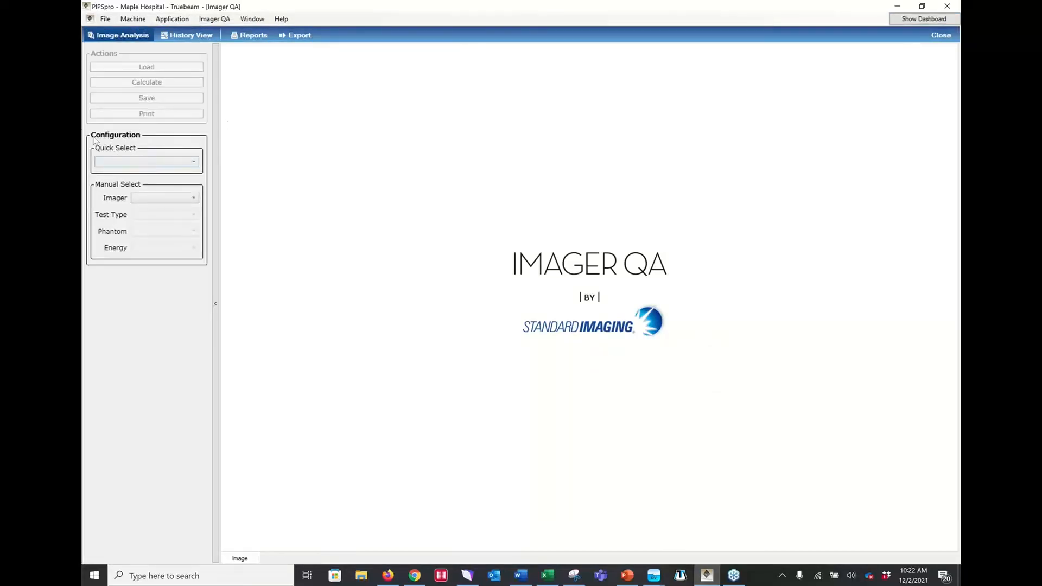
click(134, 162)
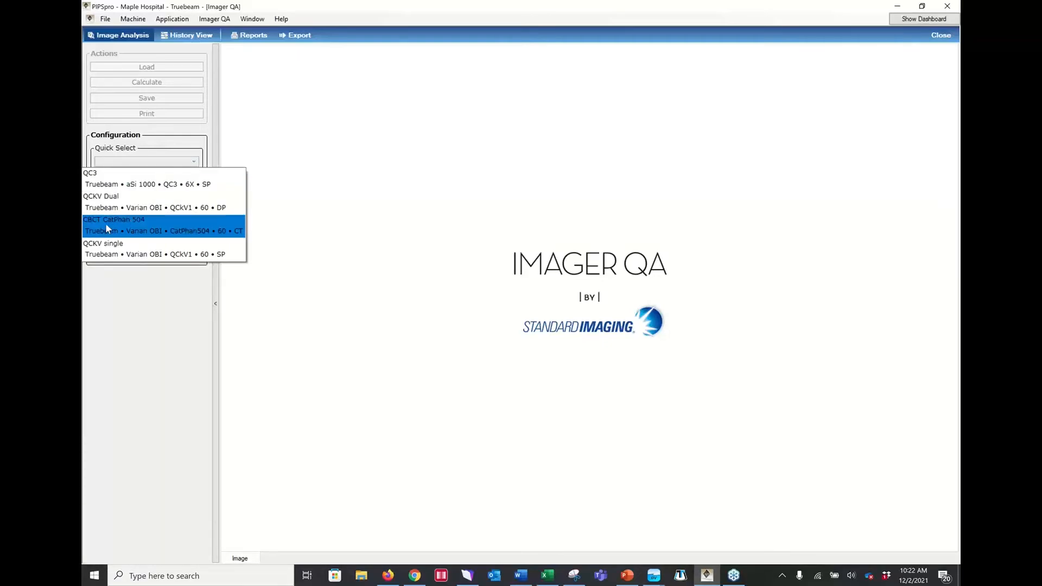
click(120, 179)
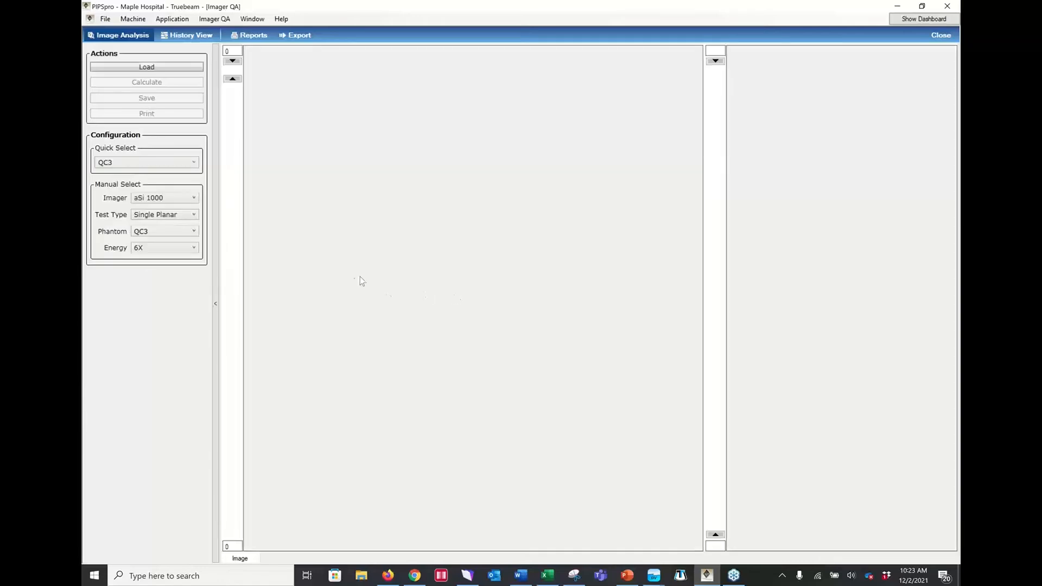
Load the aS100 Image and aS1000 FloodField files together and accept the last confirmed markups for the phantom
click(164, 68)
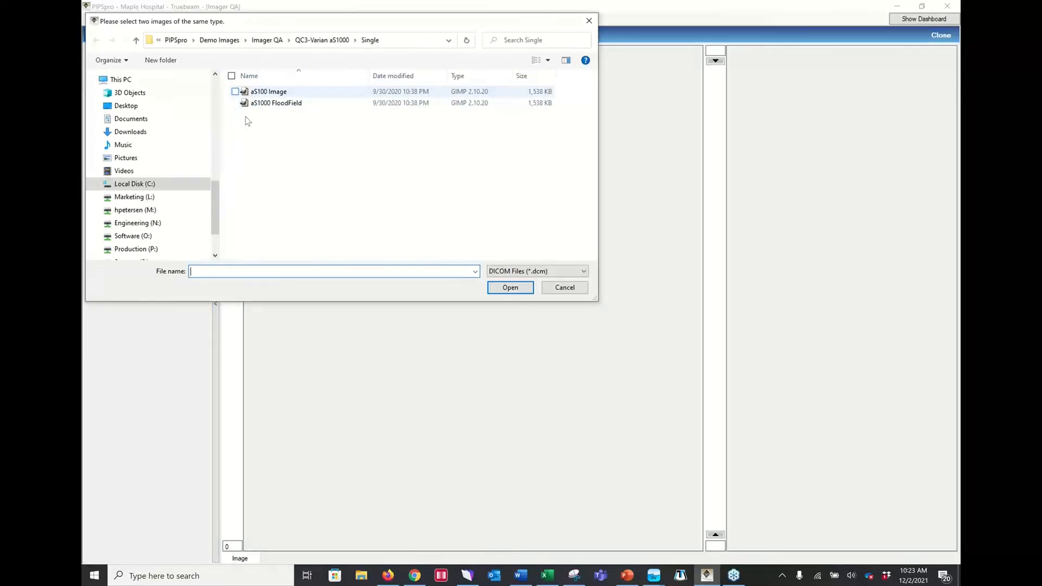
click(284, 93)
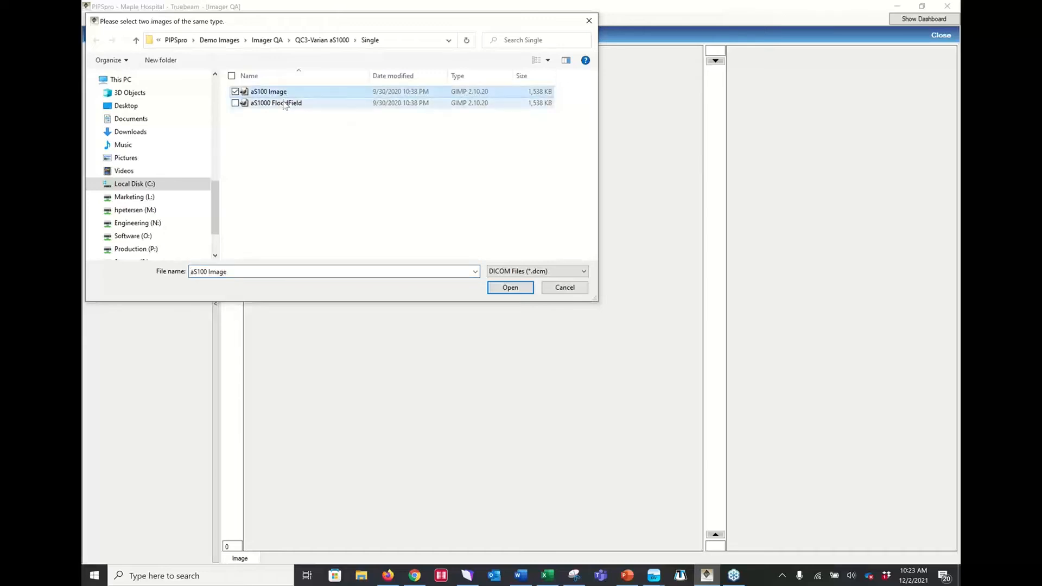
ctrl+click(267, 102)
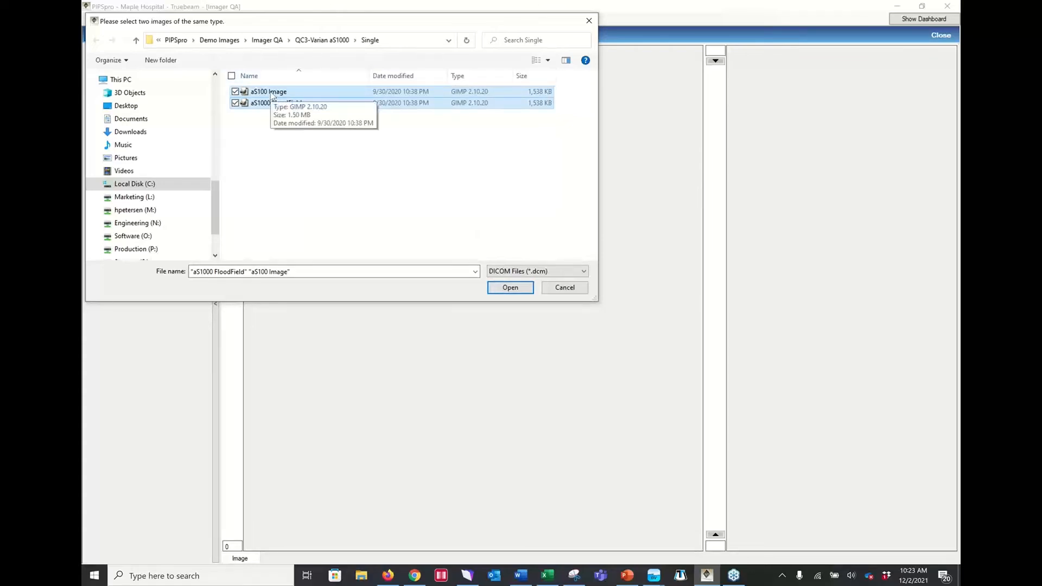
click(510, 287)
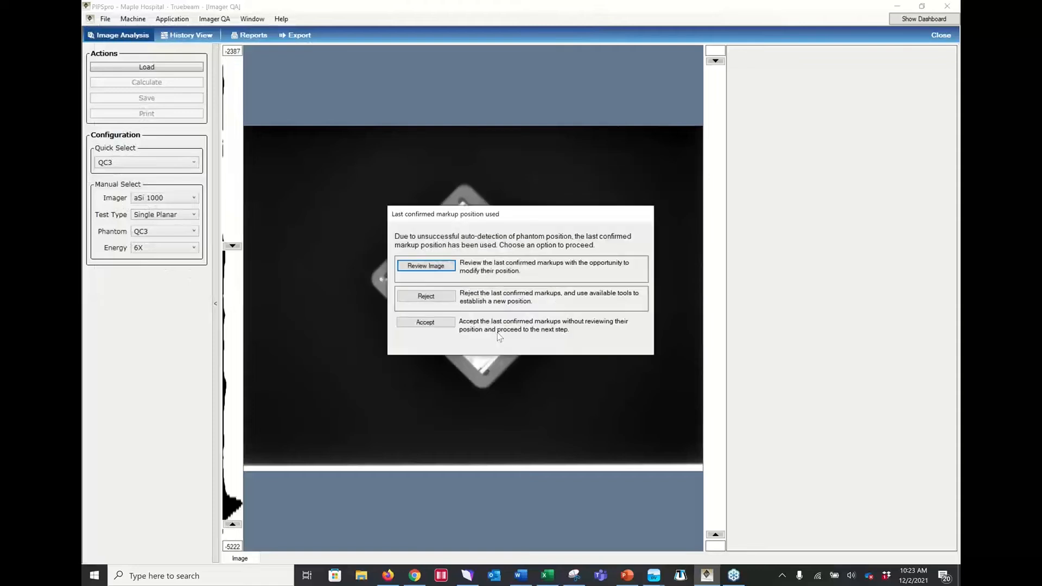
drag(520, 219, 609, 77)
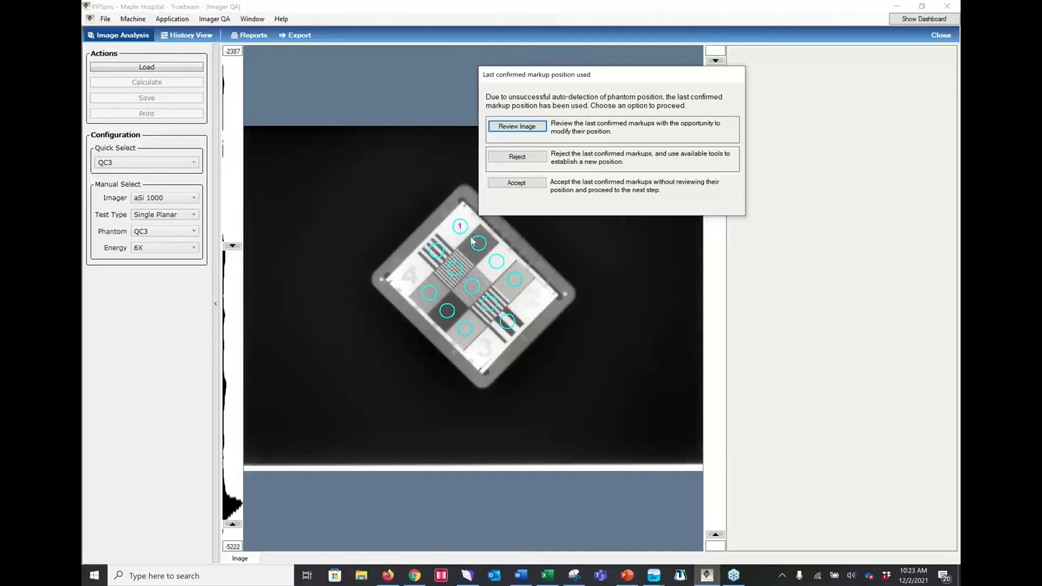
click(512, 184)
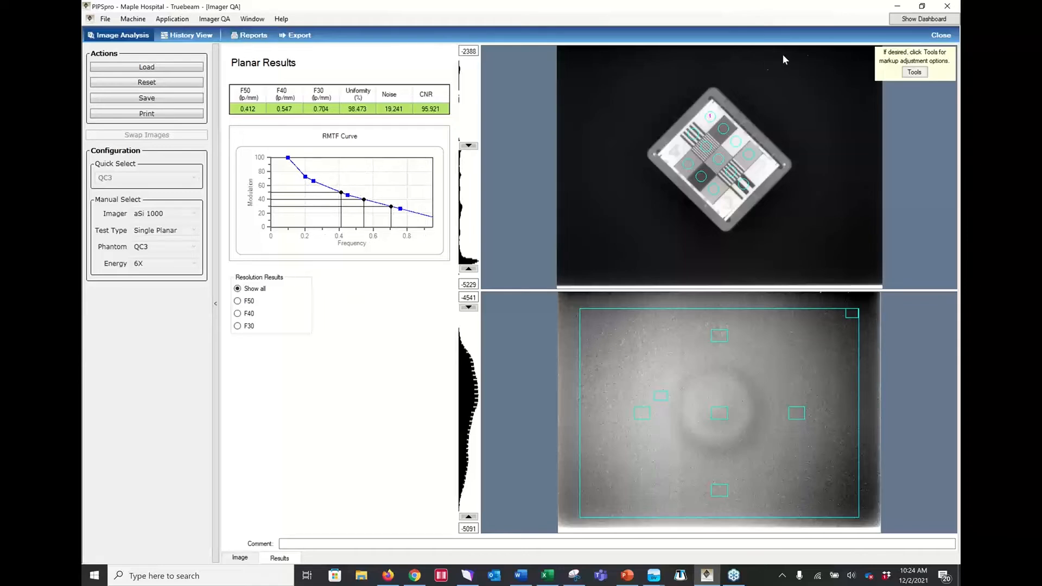
Close the planar results without saving and reopen Imager QA with the CBCT CatPhan 504 quick-select configuration
click(940, 34)
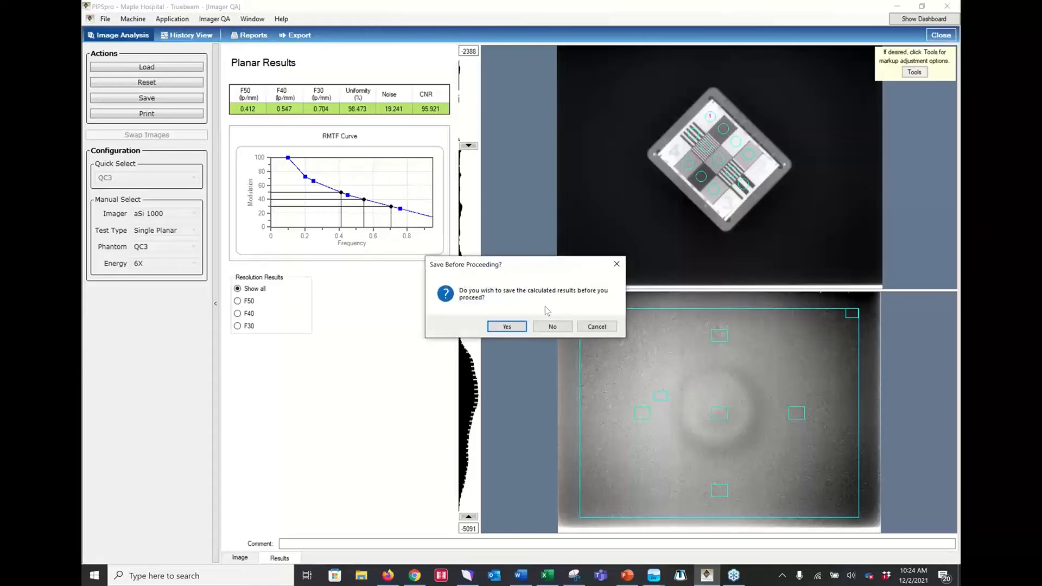
click(552, 326)
click(161, 19)
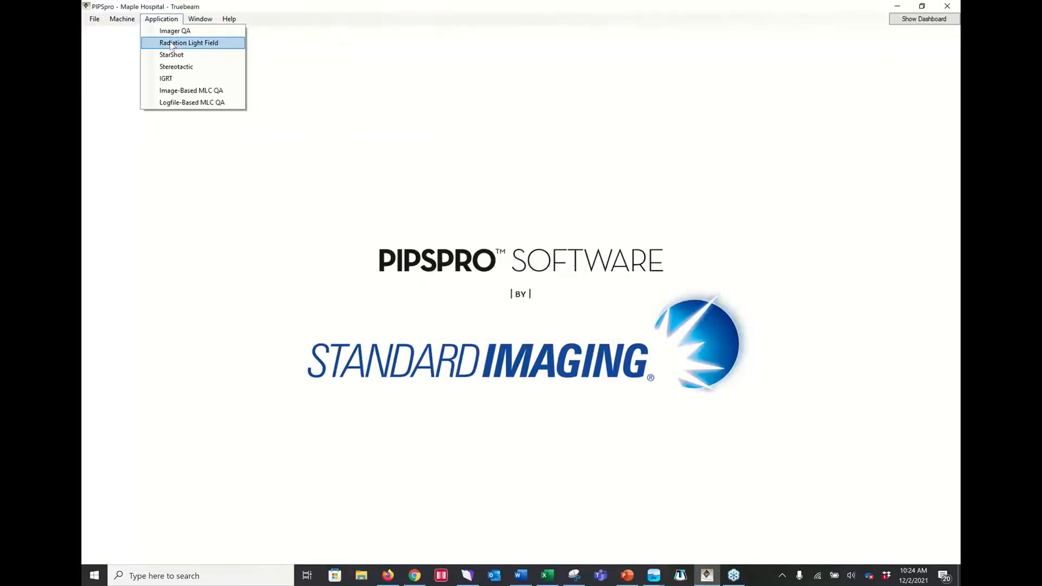
click(168, 33)
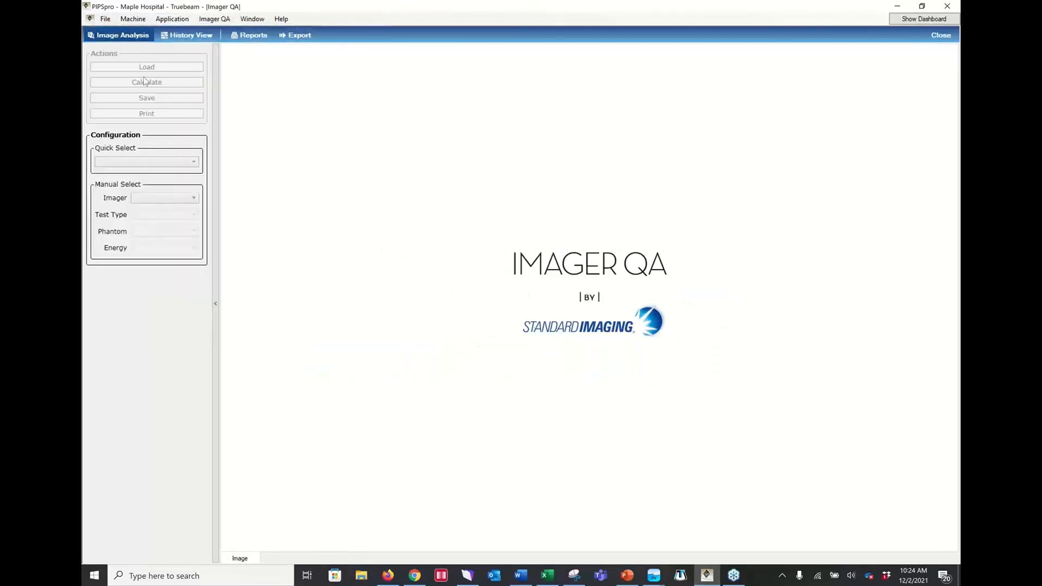
click(126, 163)
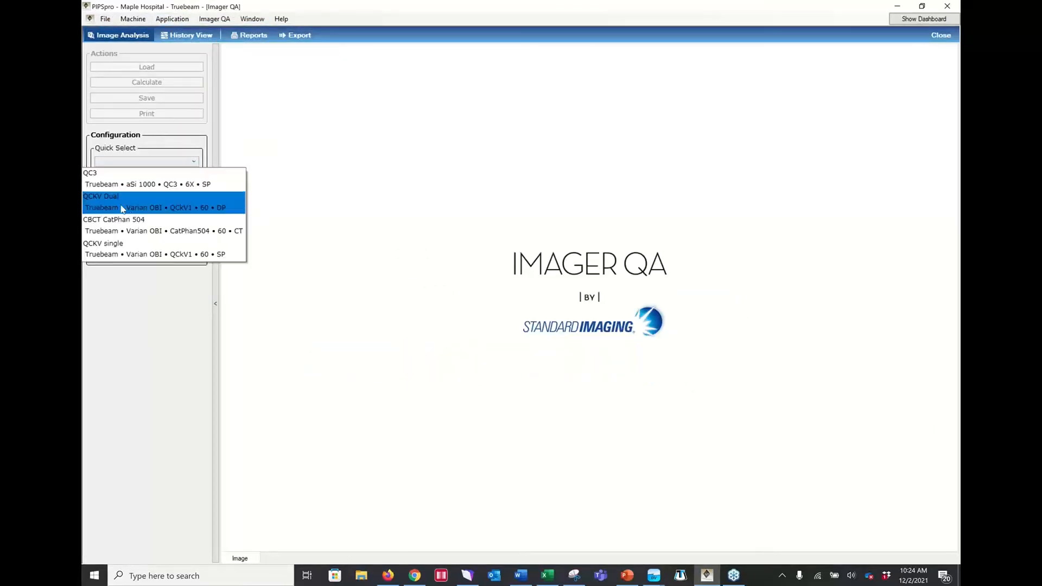
click(113, 220)
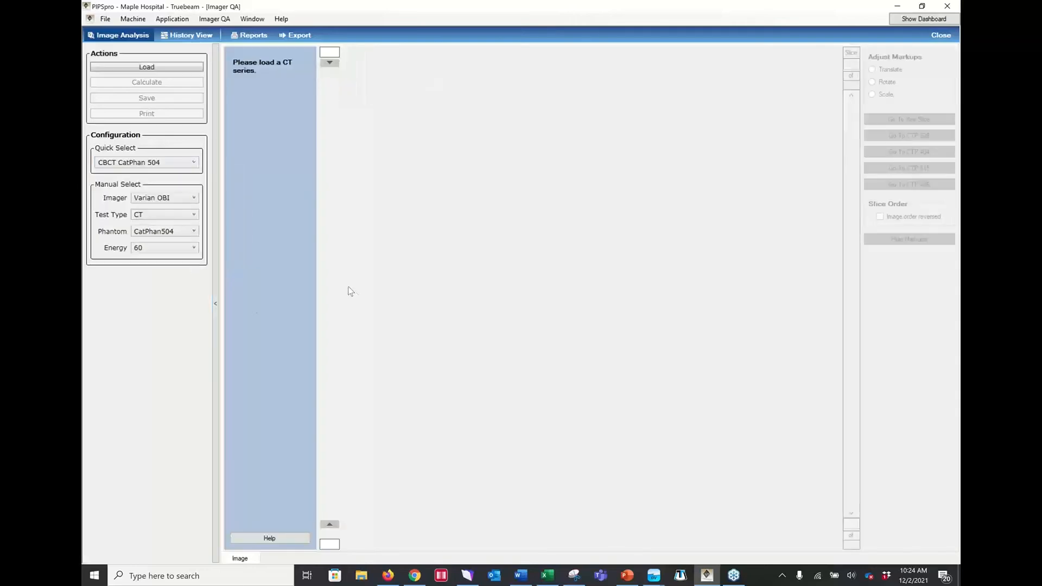
Try to load the 6/10/2013 CT image series from the CBCT Varian 504 demo folder
click(147, 66)
click(350, 292)
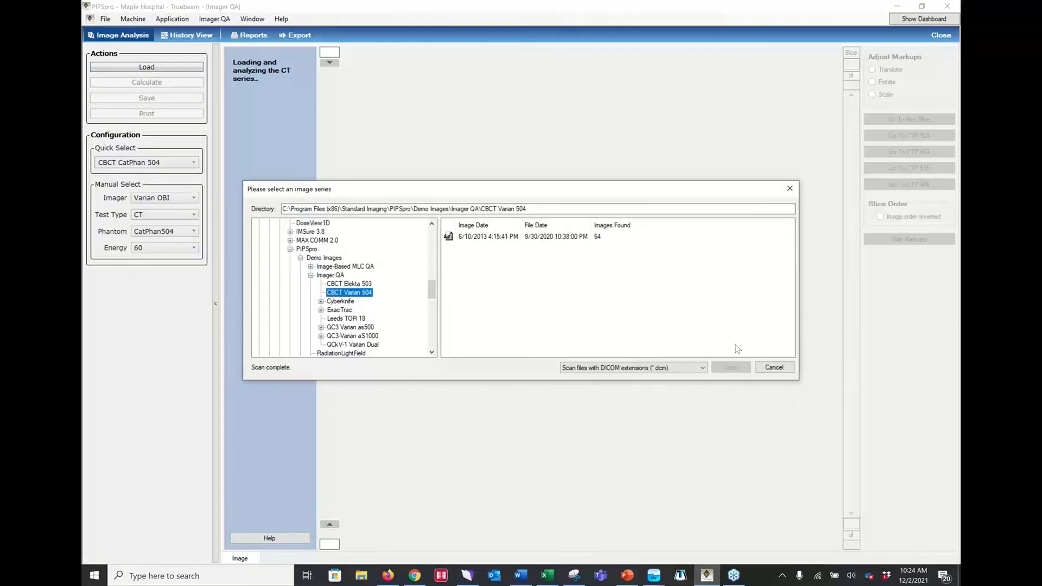
click(552, 239)
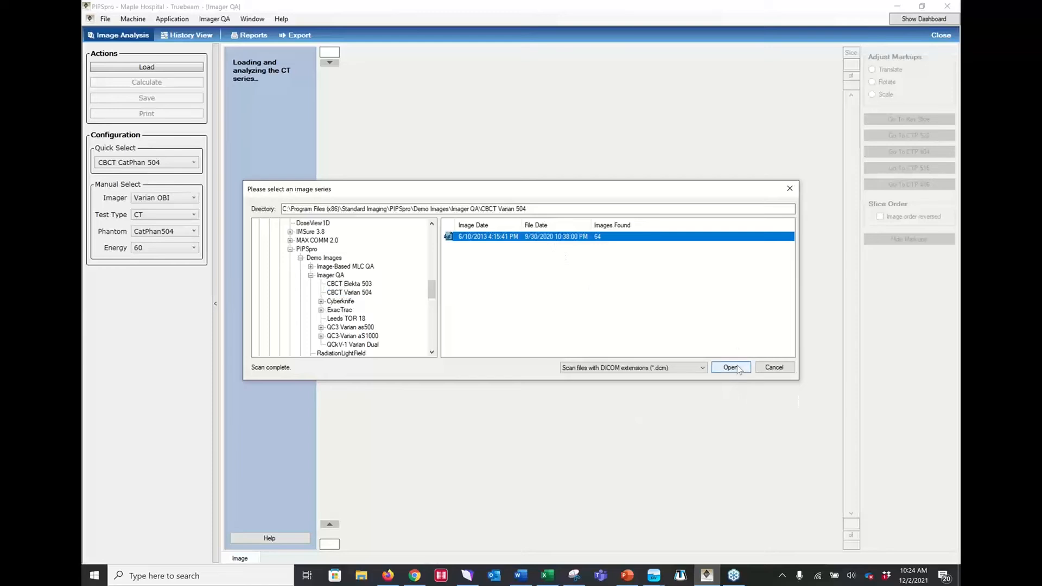
click(733, 368)
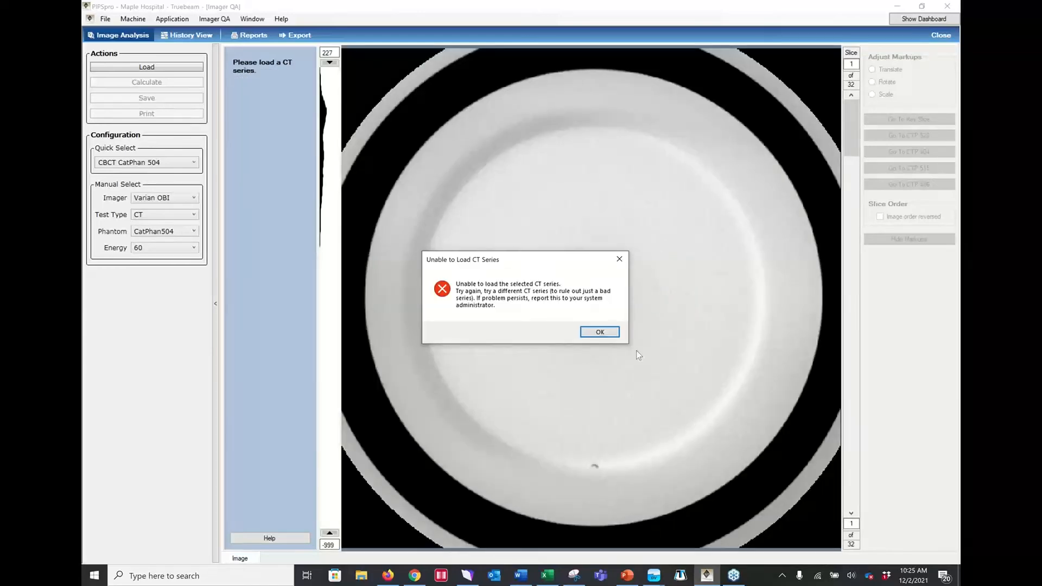
click(597, 332)
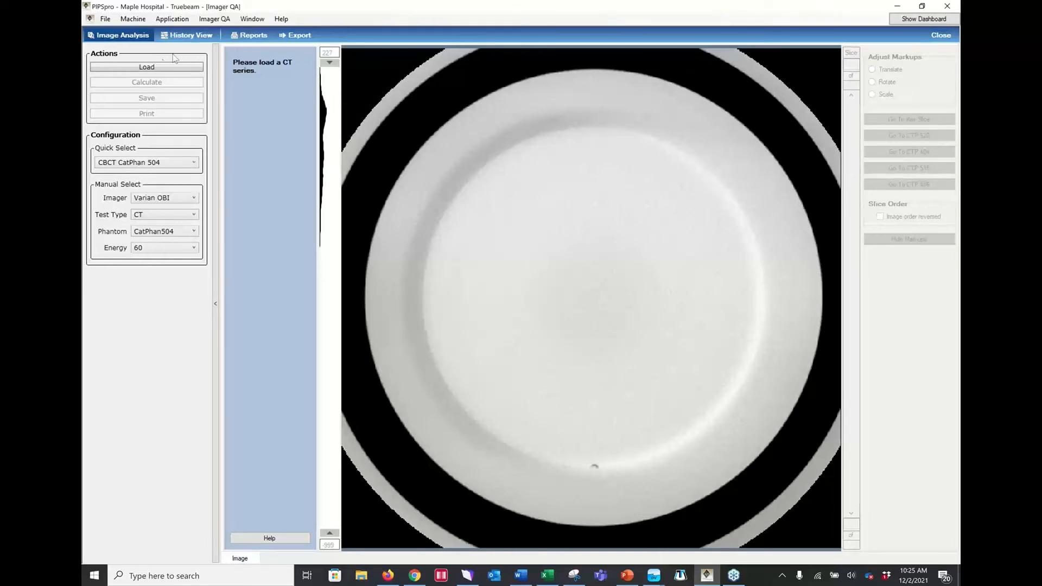
Load the CBCT Varian 504 demo series again and have it analyzed
click(146, 66)
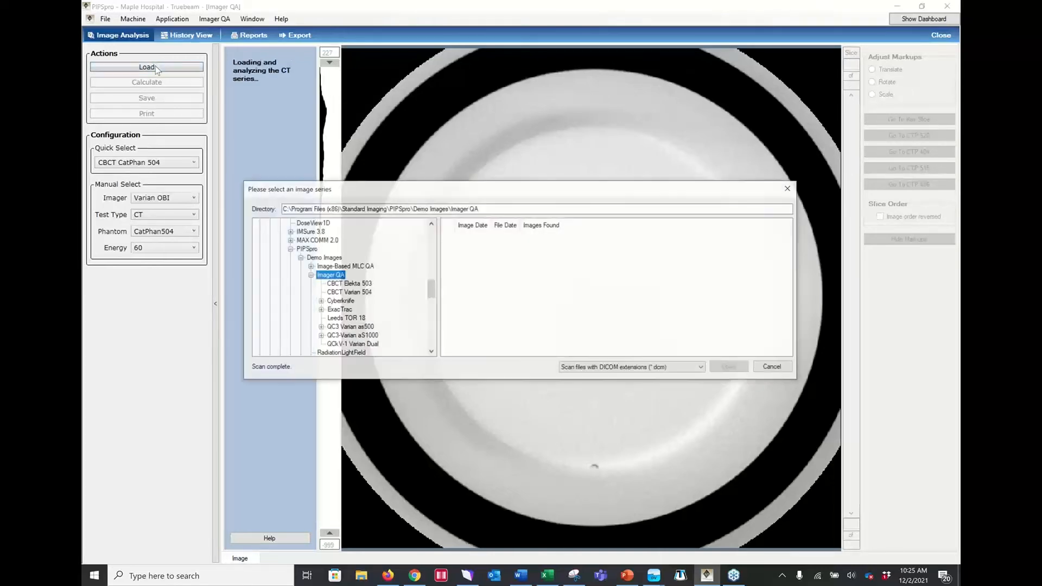
click(350, 293)
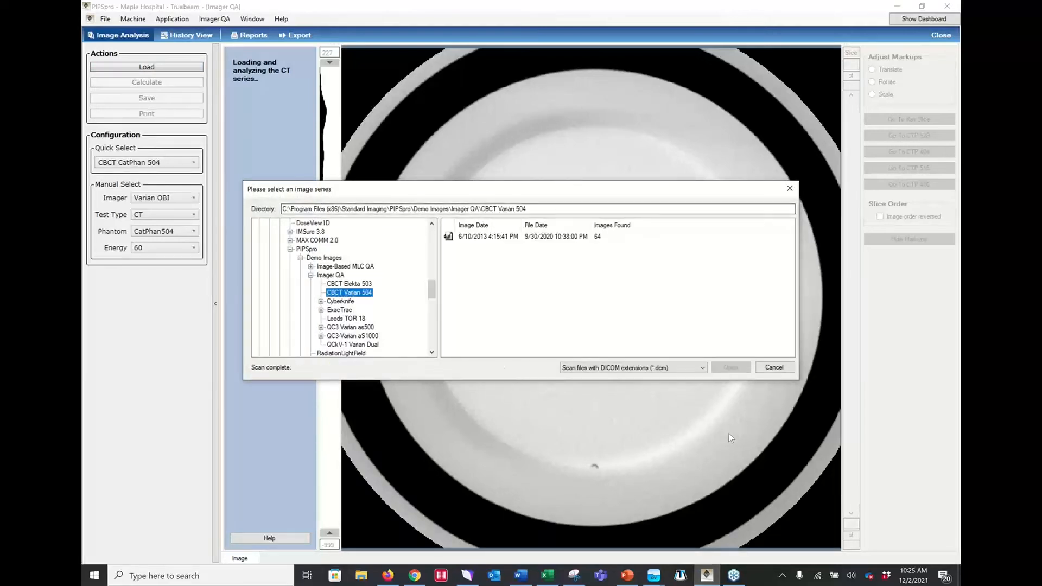
click(511, 238)
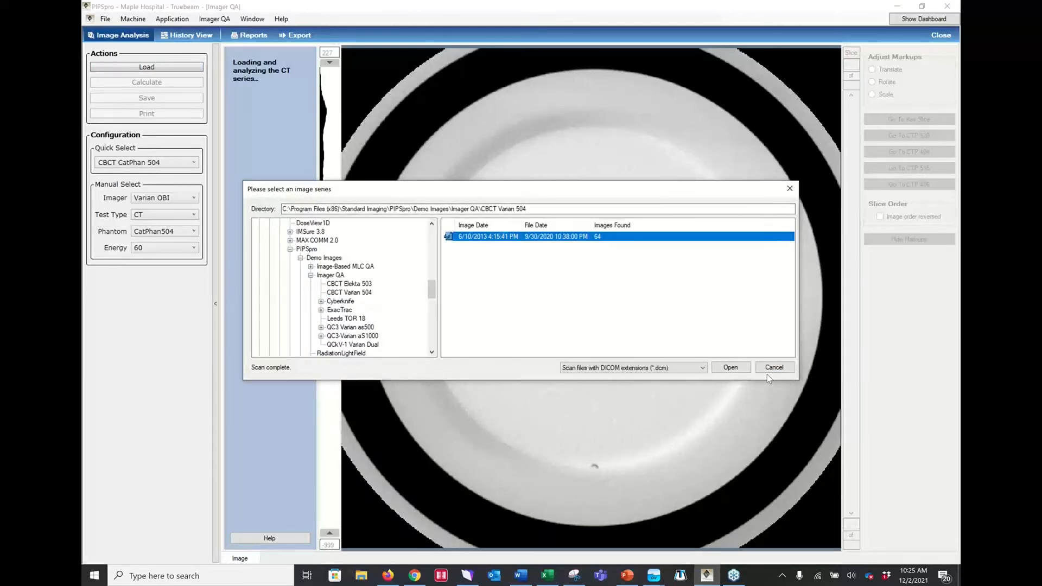
click(731, 368)
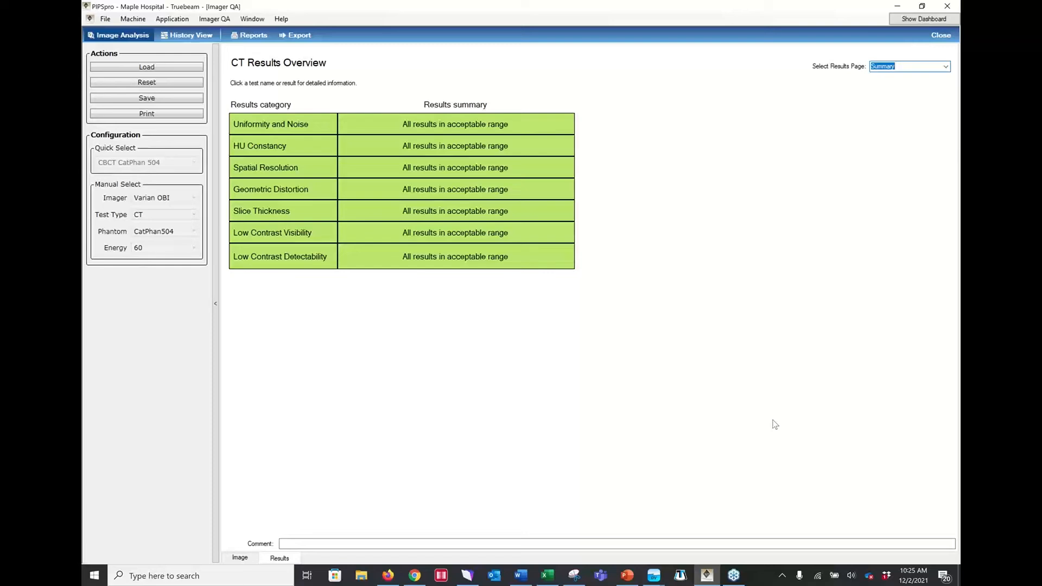
Examine the CatPhan 504 slice markups and the HU Constancy and Spatial Resolution results pages
click(240, 558)
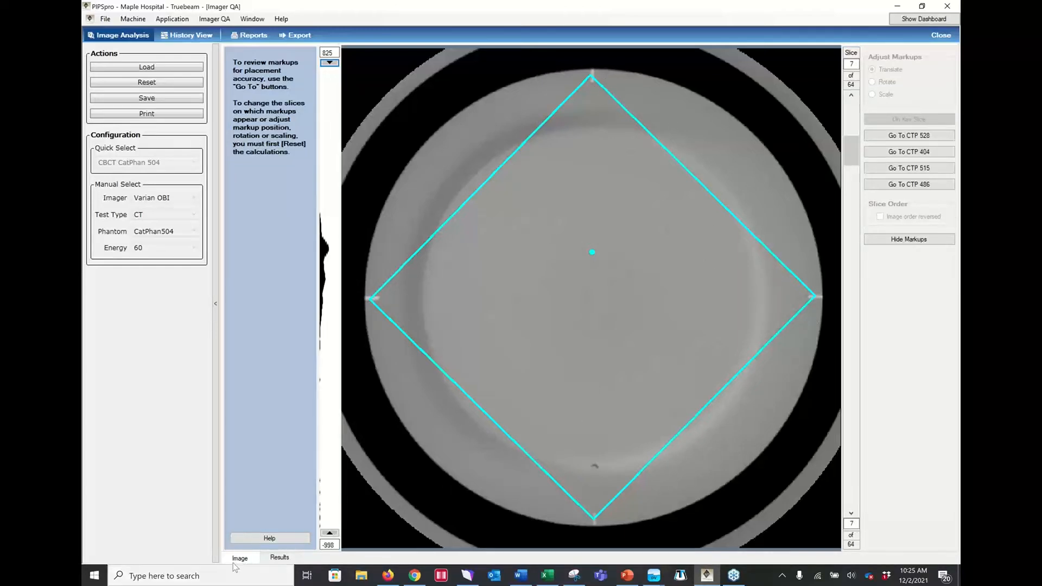
click(278, 559)
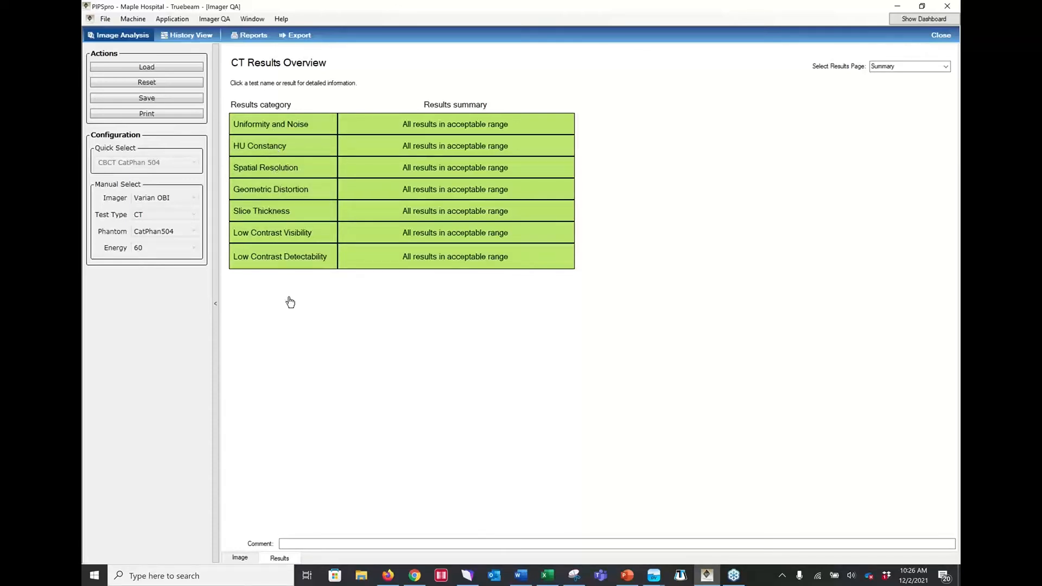
click(264, 147)
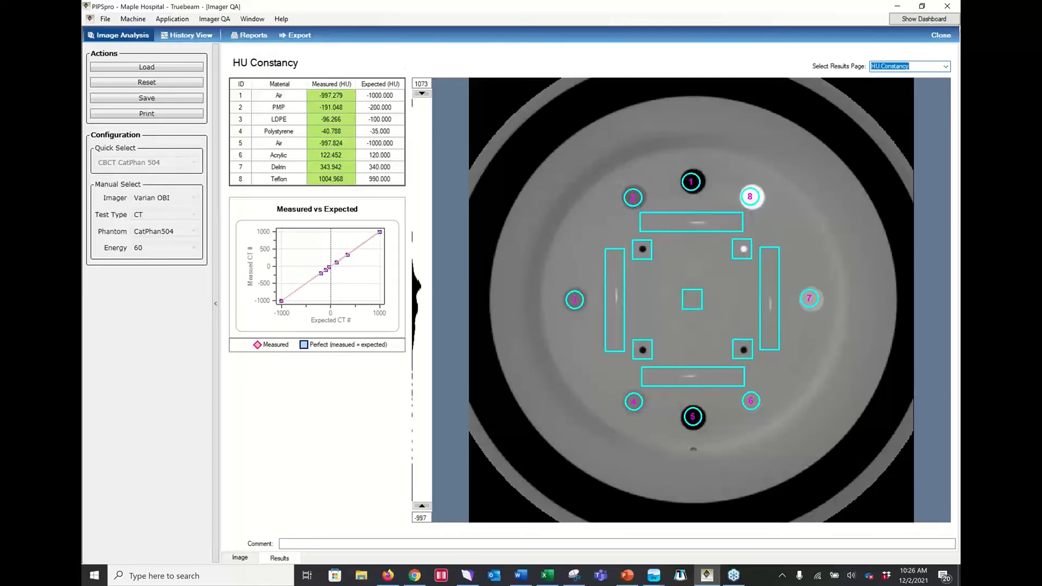
click(959, 54)
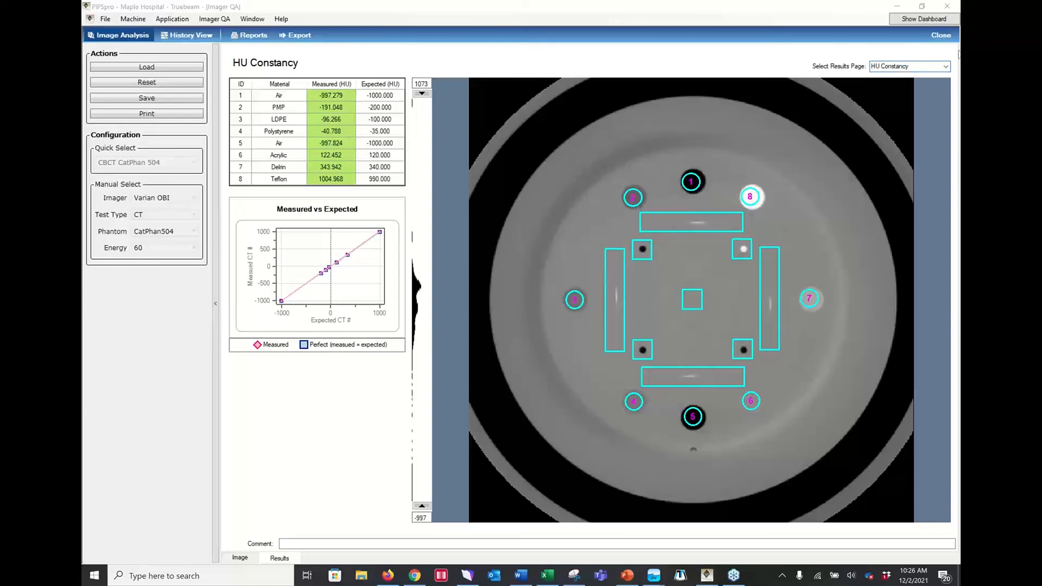
click(945, 66)
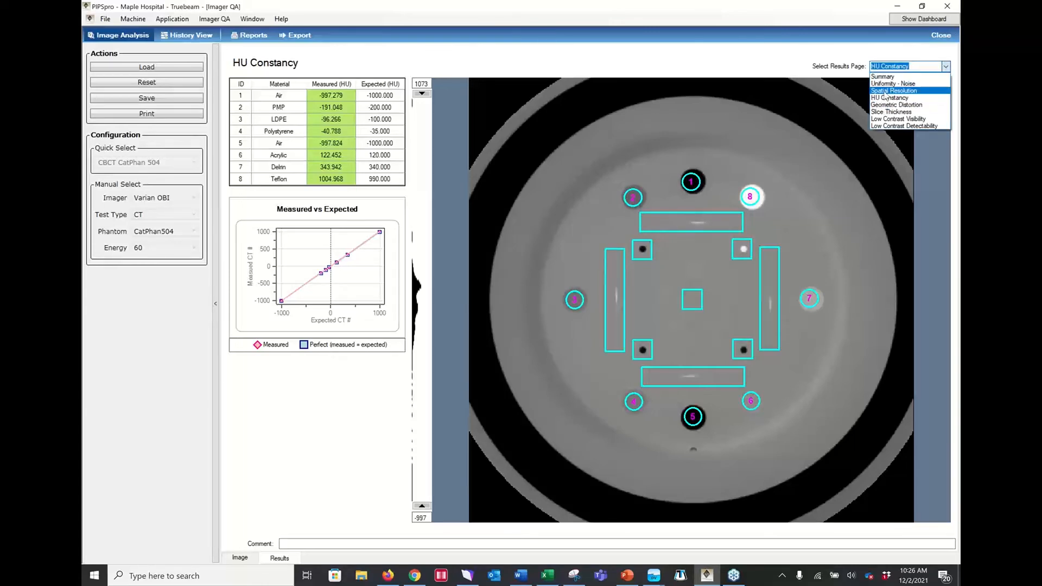
click(884, 105)
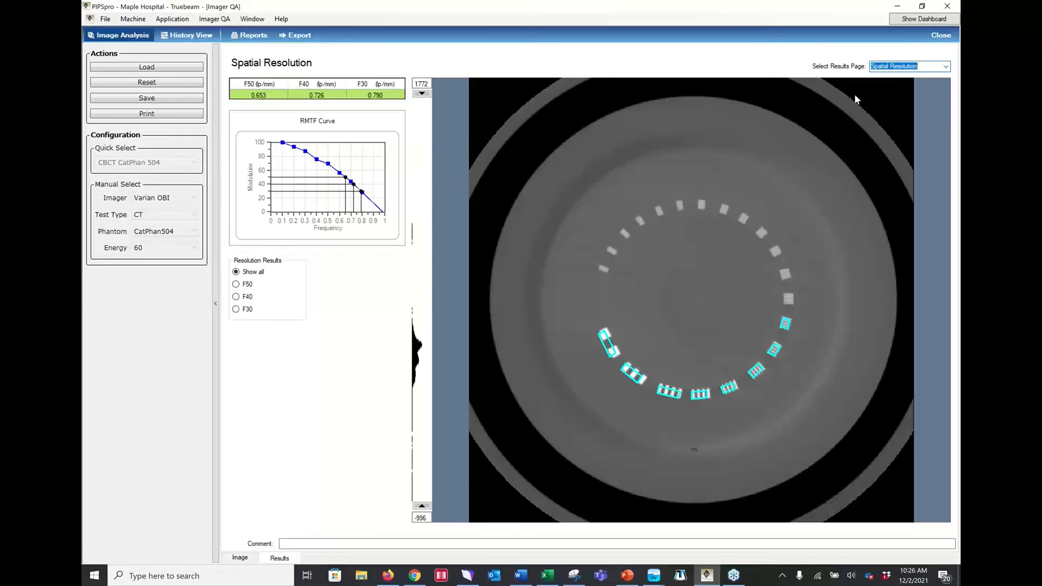
Close the CBCT results without saving and open the Logfile-Based MLC QA application
click(942, 34)
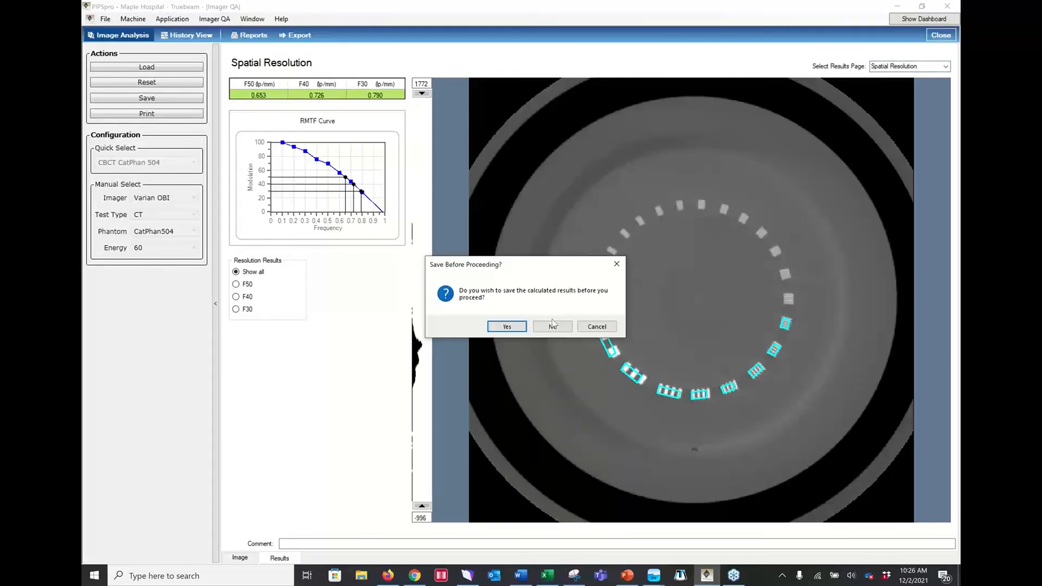
click(553, 324)
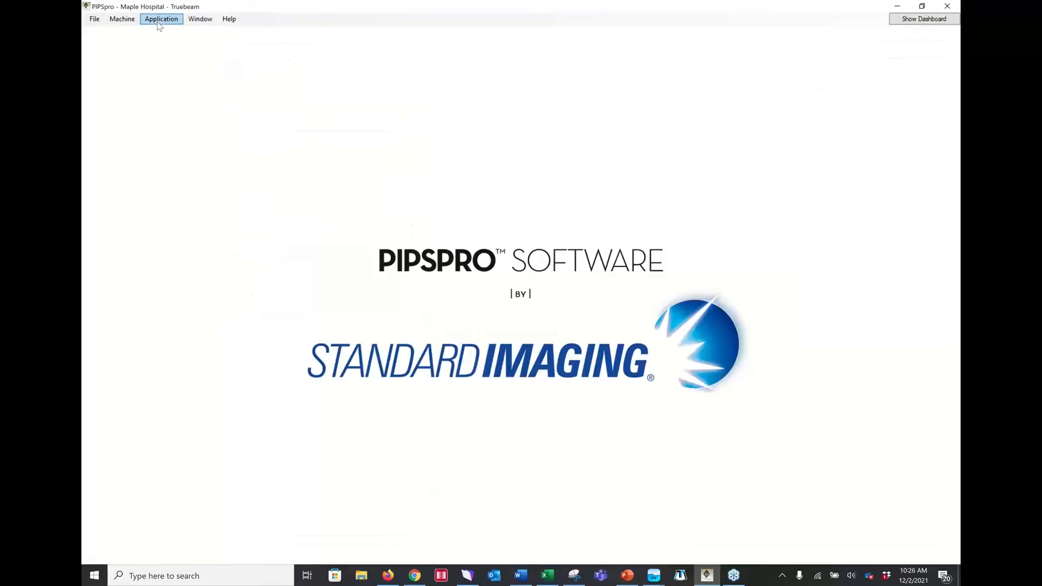
click(158, 20)
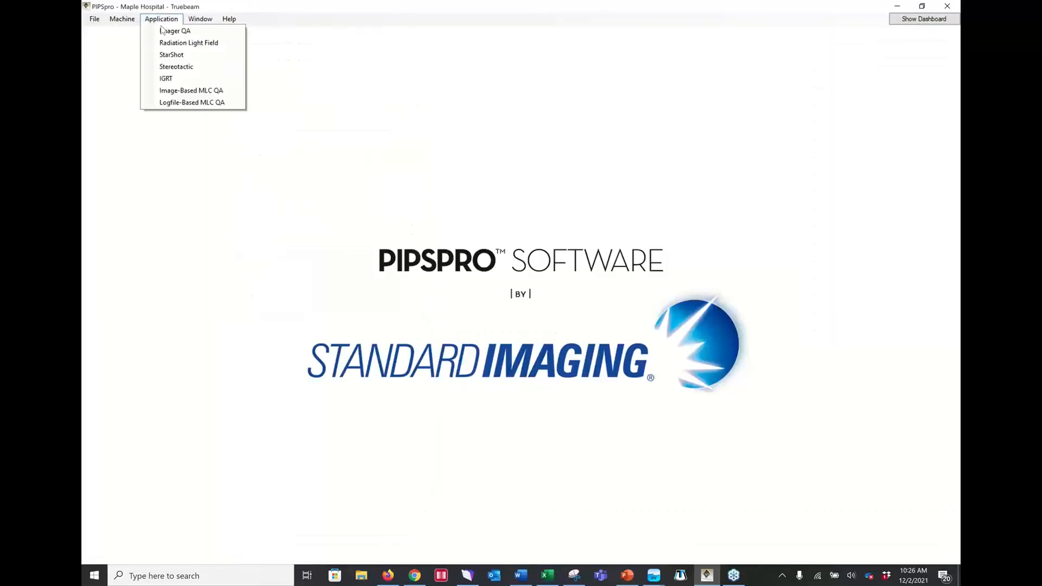
click(181, 103)
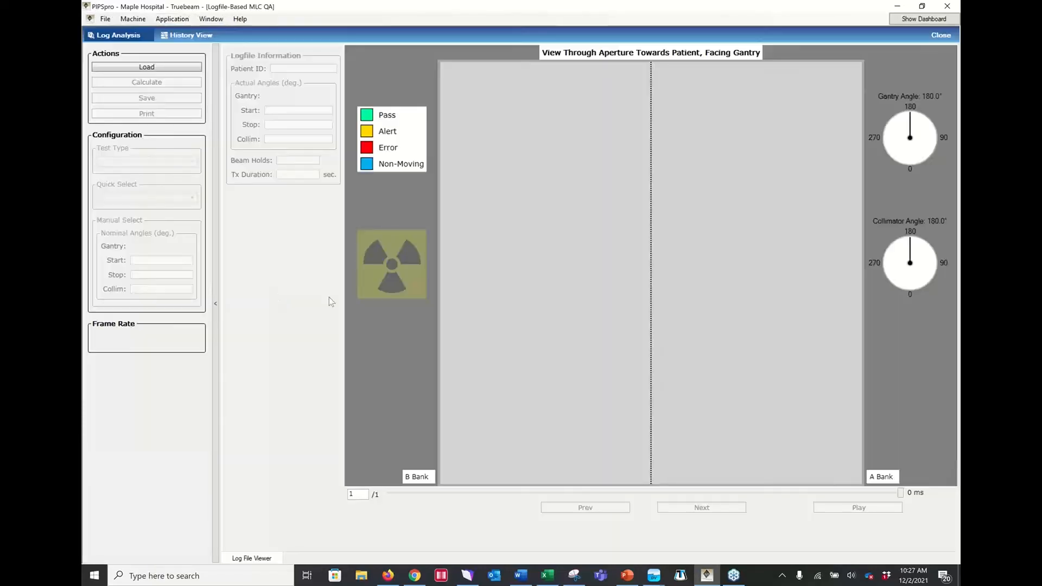
Try to load the LeafSpeedComplexLR trajectory file from the VarianTrajectory demo log files folder
click(165, 68)
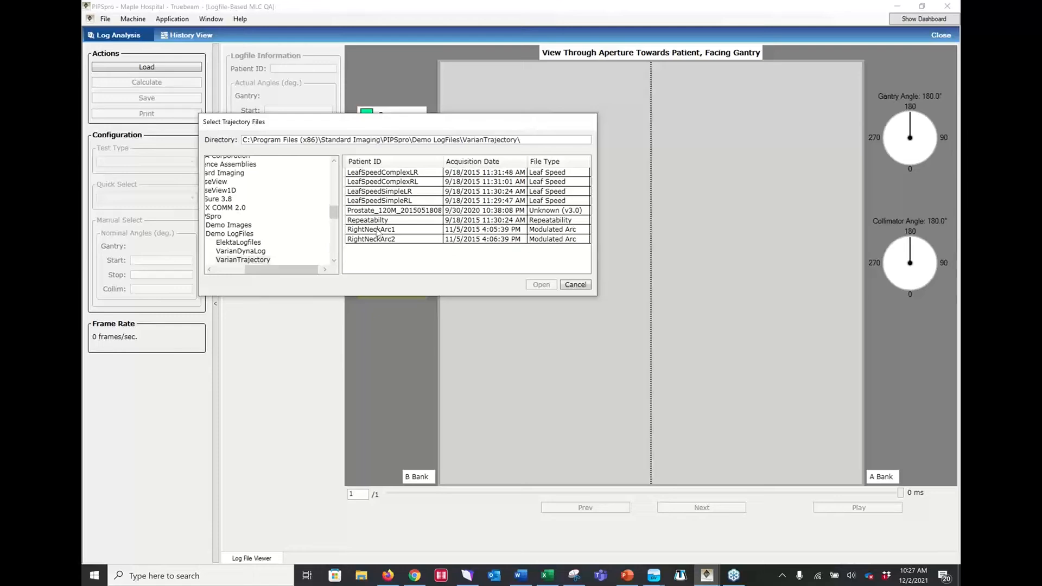
click(395, 174)
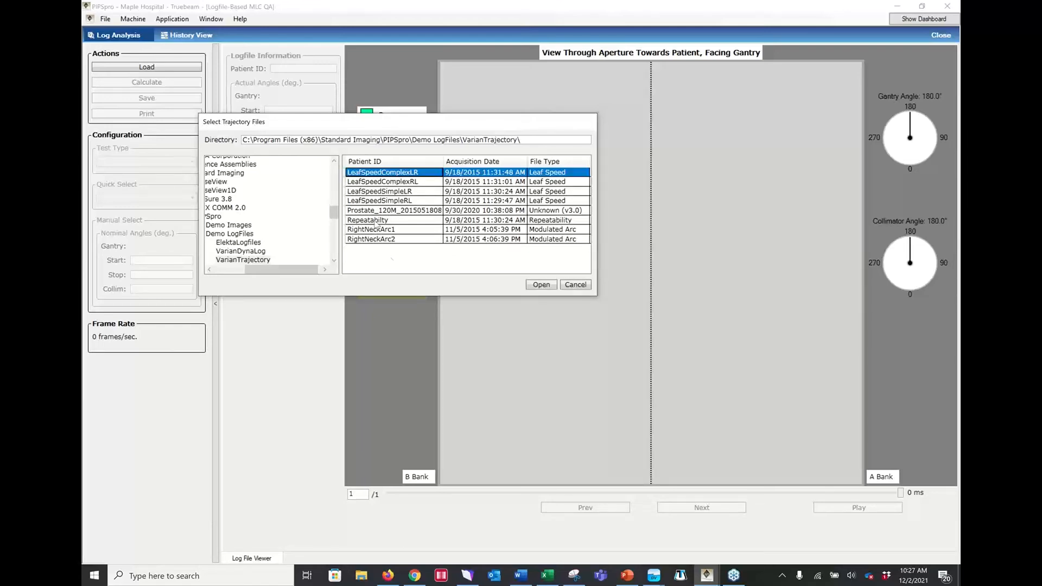
click(541, 285)
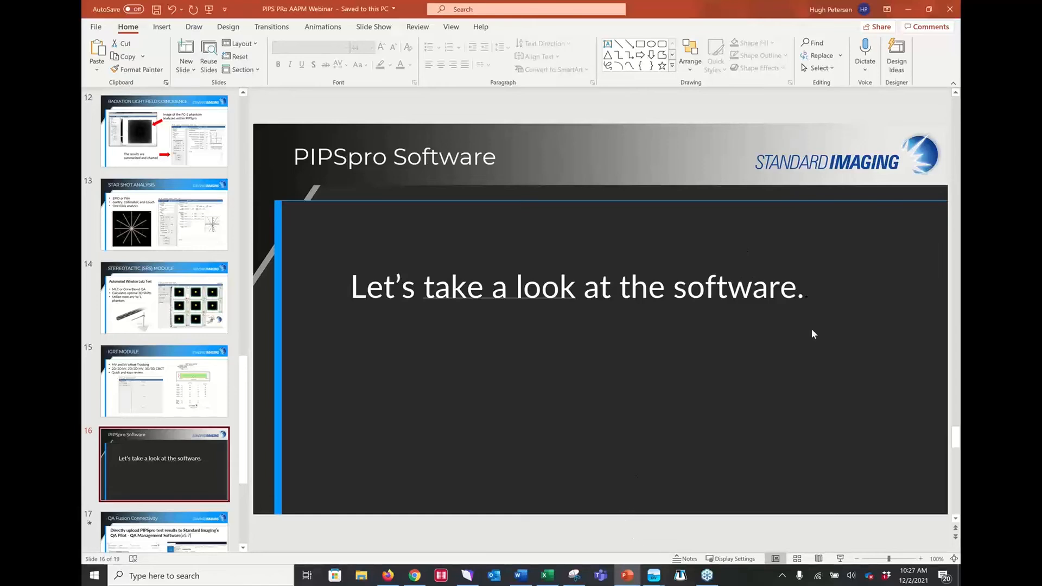
Minimize the open PowerPoint, Excel, FileMaker, Word and remaining windows to reach the desktop
click(907, 10)
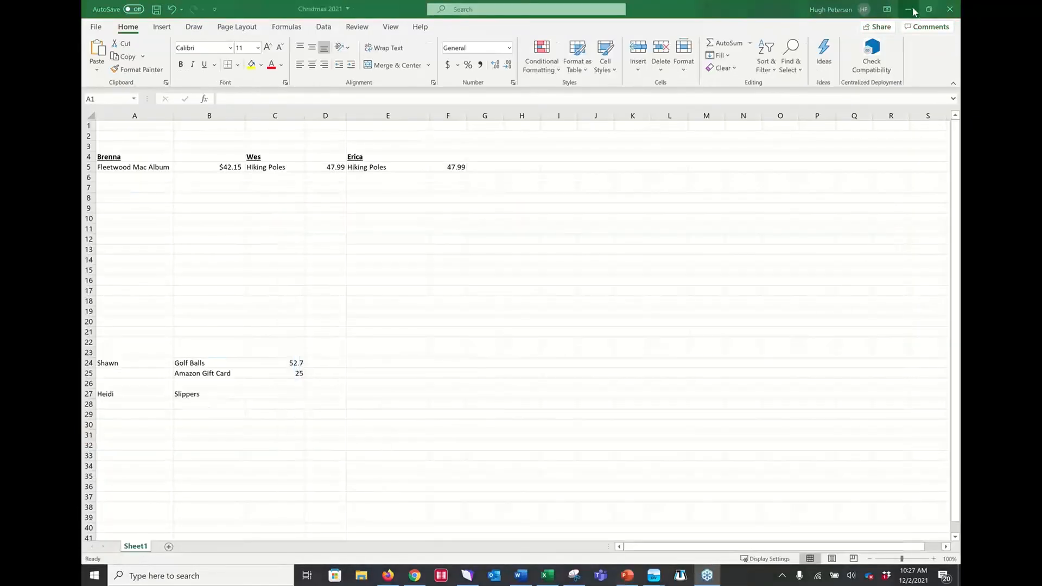
click(912, 10)
click(914, 9)
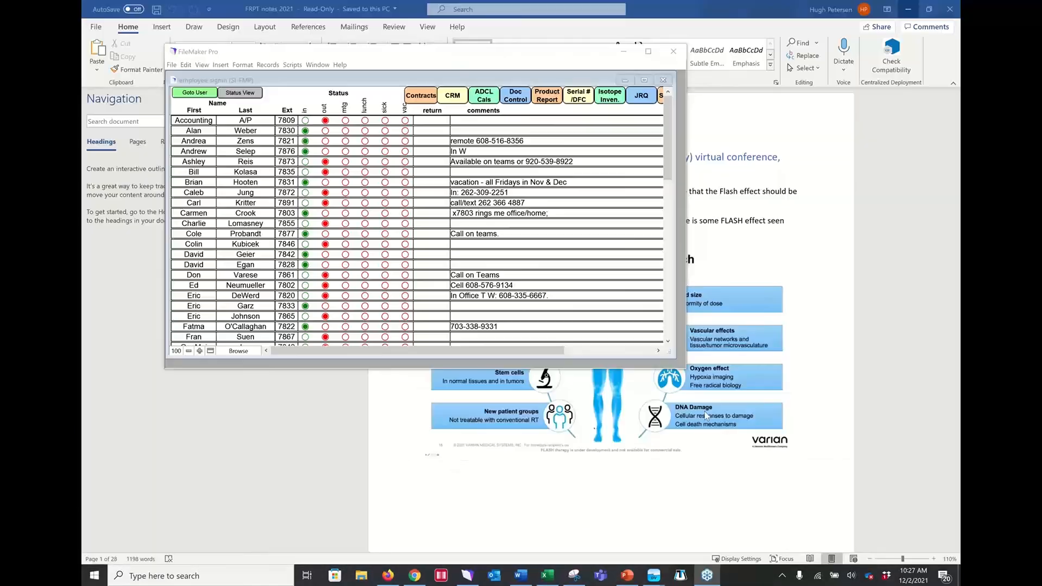
click(624, 51)
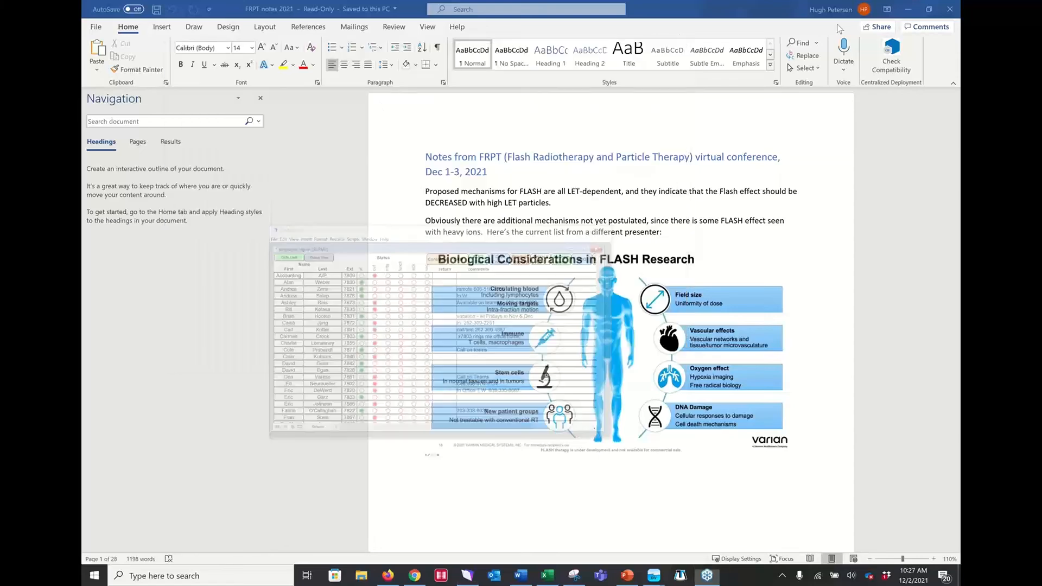
click(907, 10)
click(898, 6)
click(899, 6)
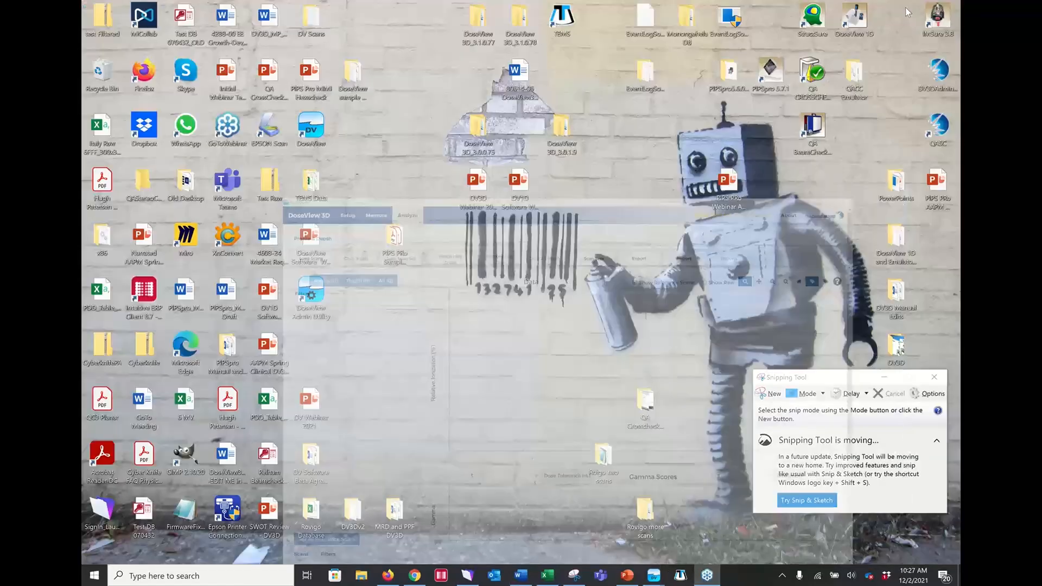
Launch PIPSpro 5.7.1 from the desktop and log in as Superuser with the account password
double_click(771, 71)
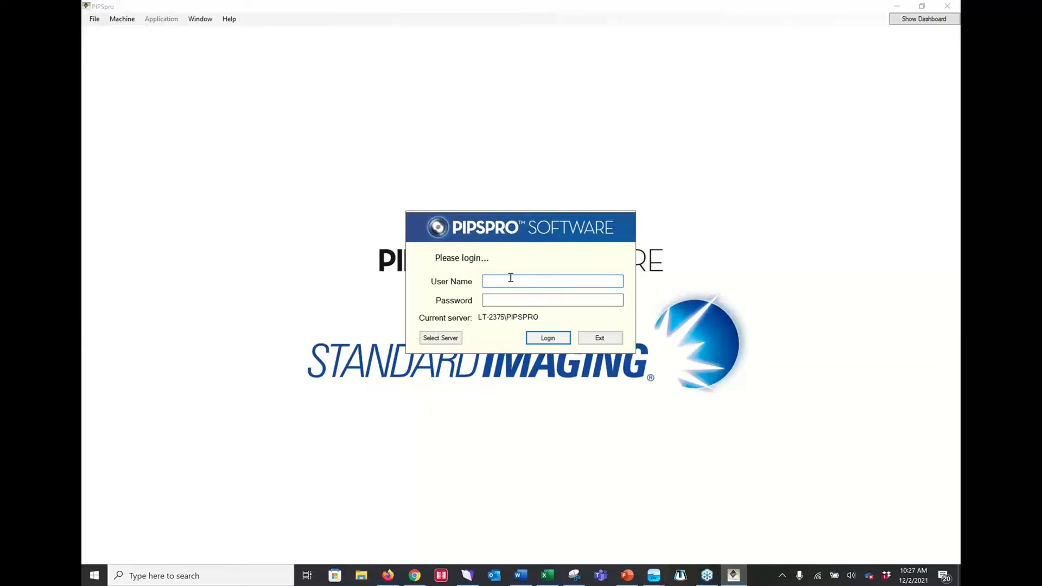
text(Superuser)
key(Tab)
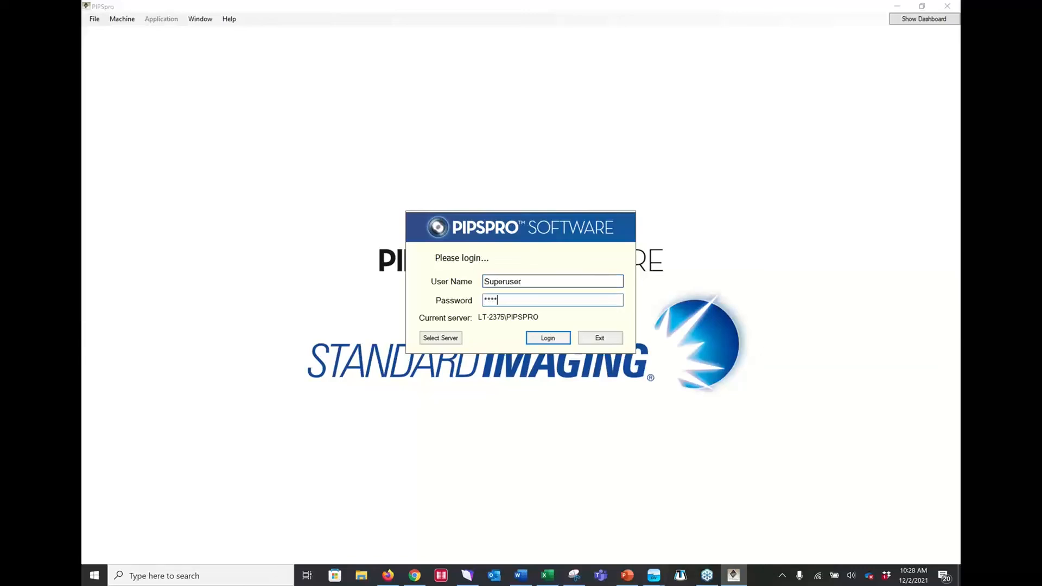
text(*********)
click(550, 340)
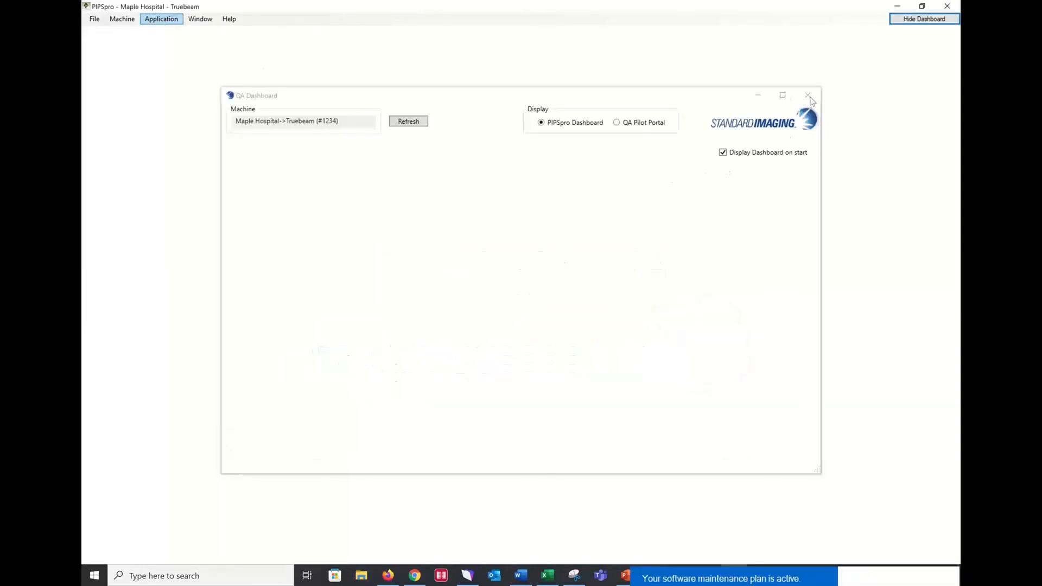
Close the QA Dashboard and open the Logfile-Based MLC QA application
click(809, 96)
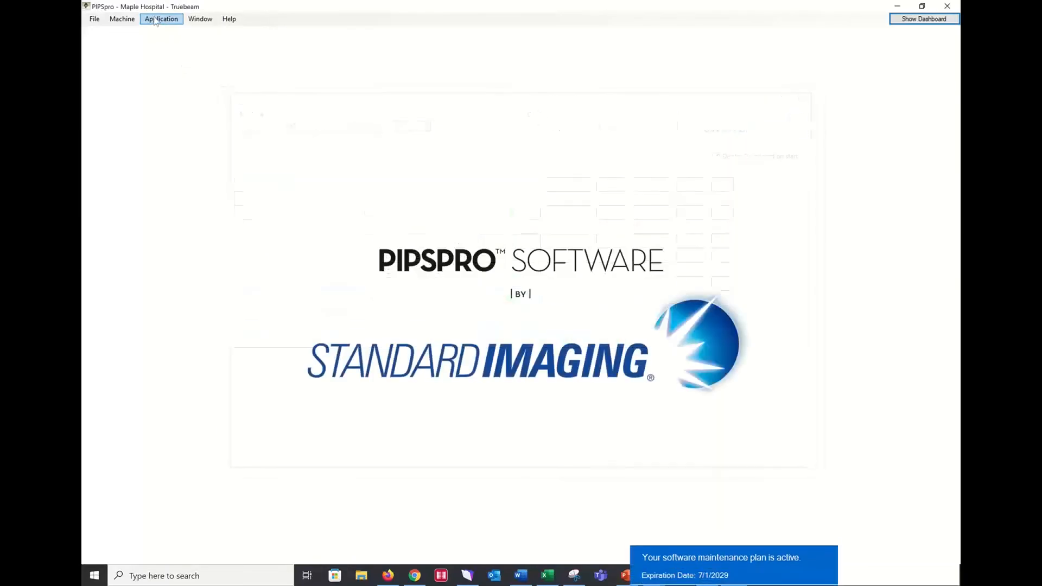
click(156, 19)
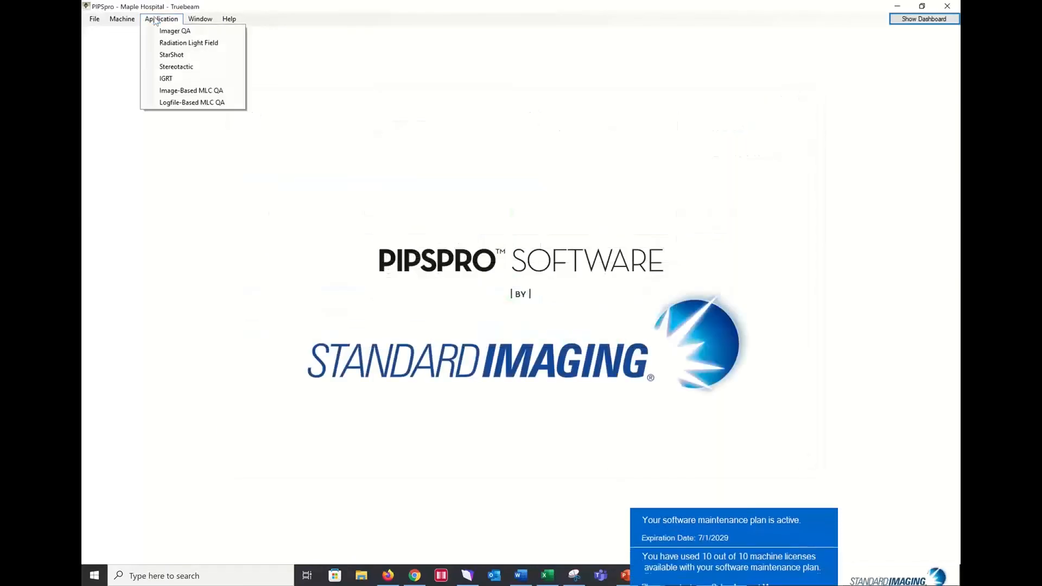
click(184, 103)
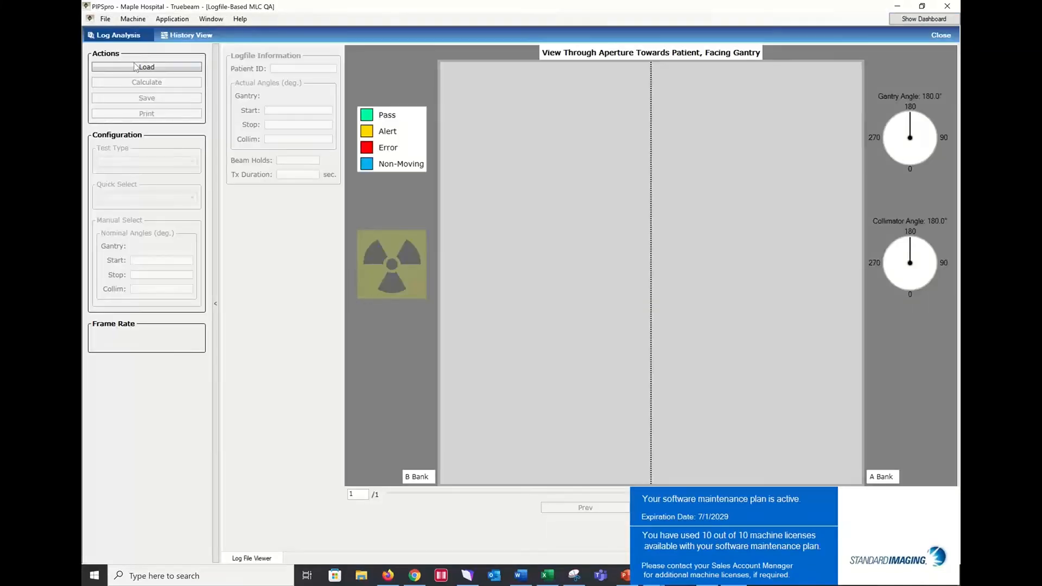
Load the LeafSpeedComplexRL trajectory file from the VarianTrajectory demo folder, dismissing the meeting notification
click(138, 70)
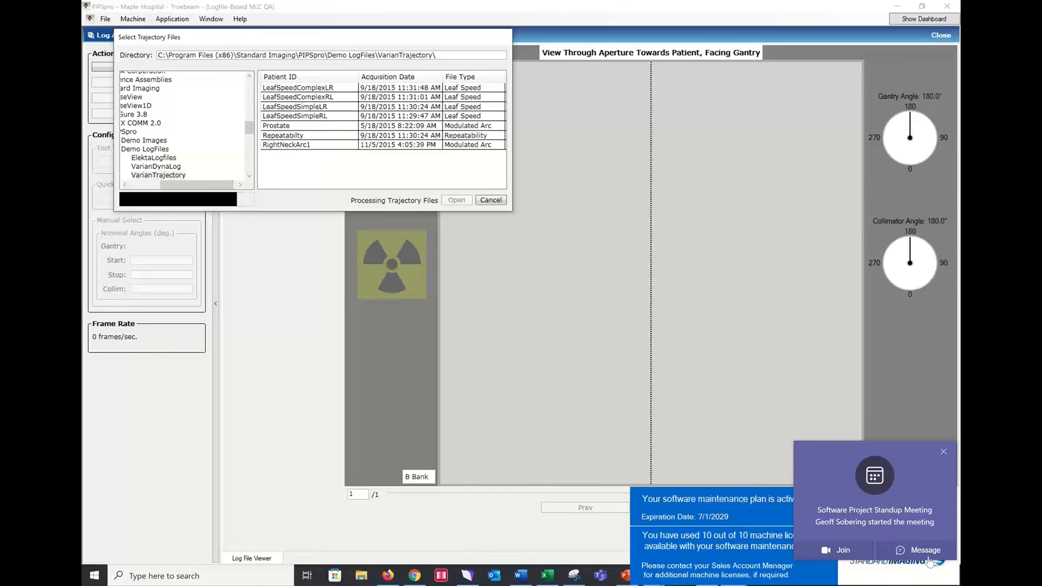
click(944, 453)
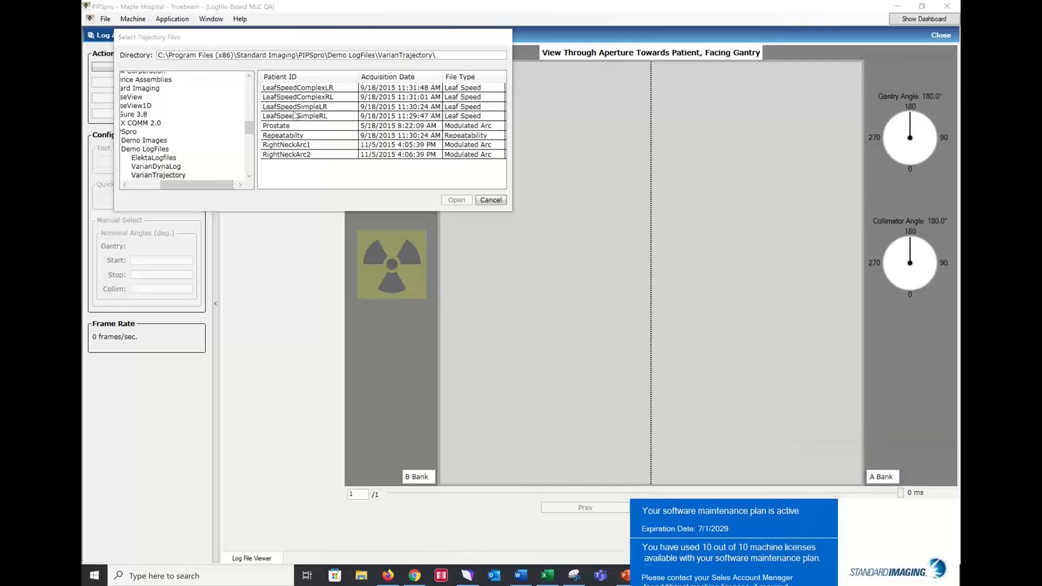
click(298, 97)
click(457, 199)
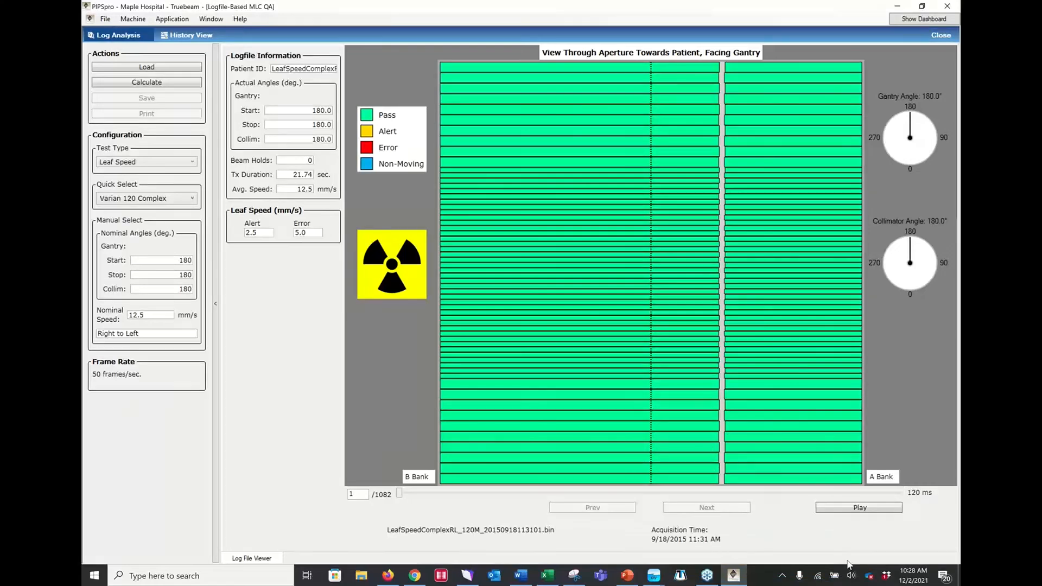
Play back the leaf motion of the loaded log file and calculate its leaf speed differences for both banks
click(865, 508)
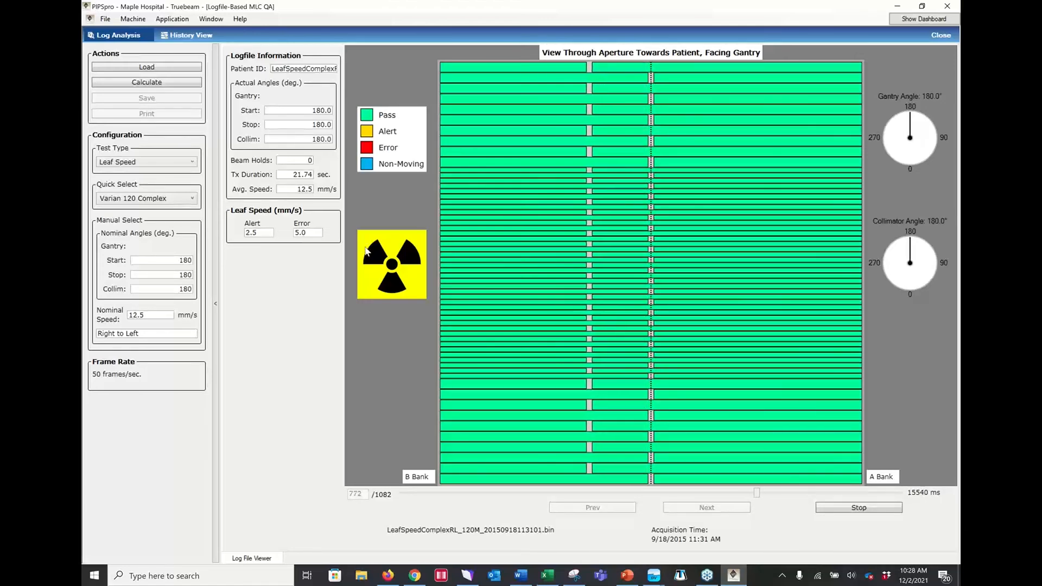
click(153, 84)
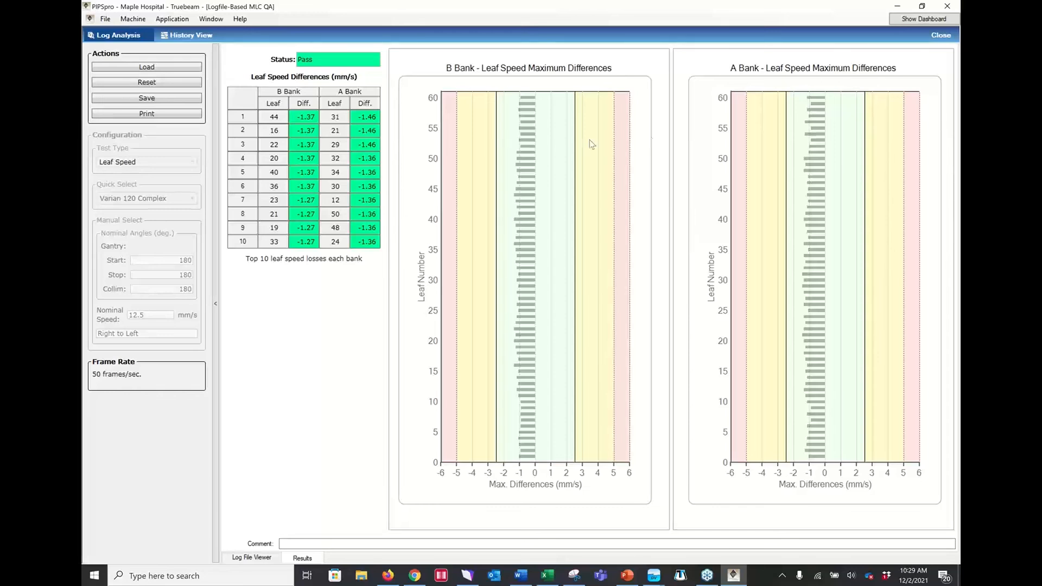
mouse_move(532, 224)
mouse_move(530, 154)
mouse_move(536, 242)
Switch to the PIPSpro webinar presentation in PowerPoint
mouse_move(625, 581)
click(597, 502)
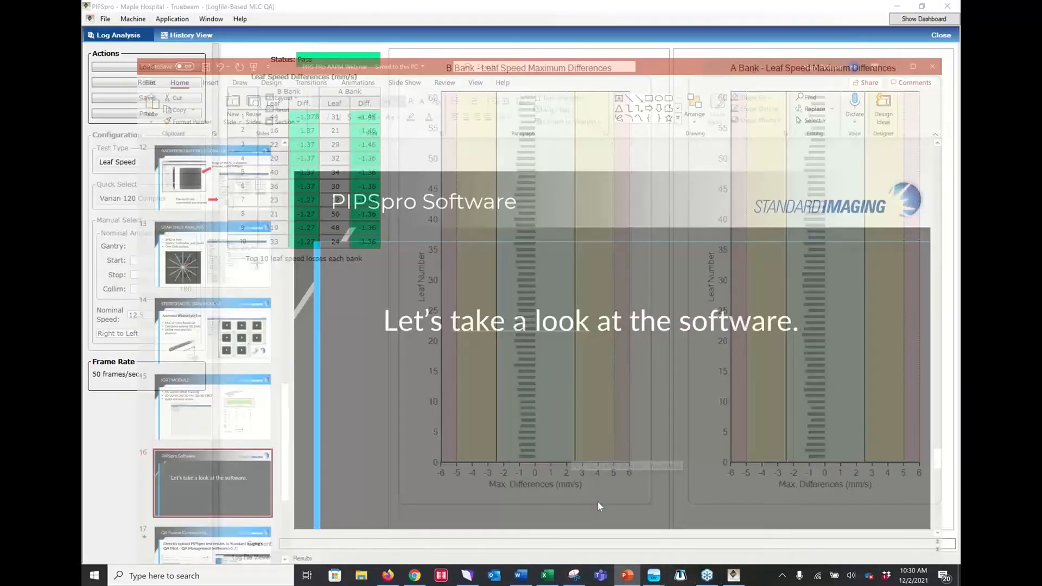